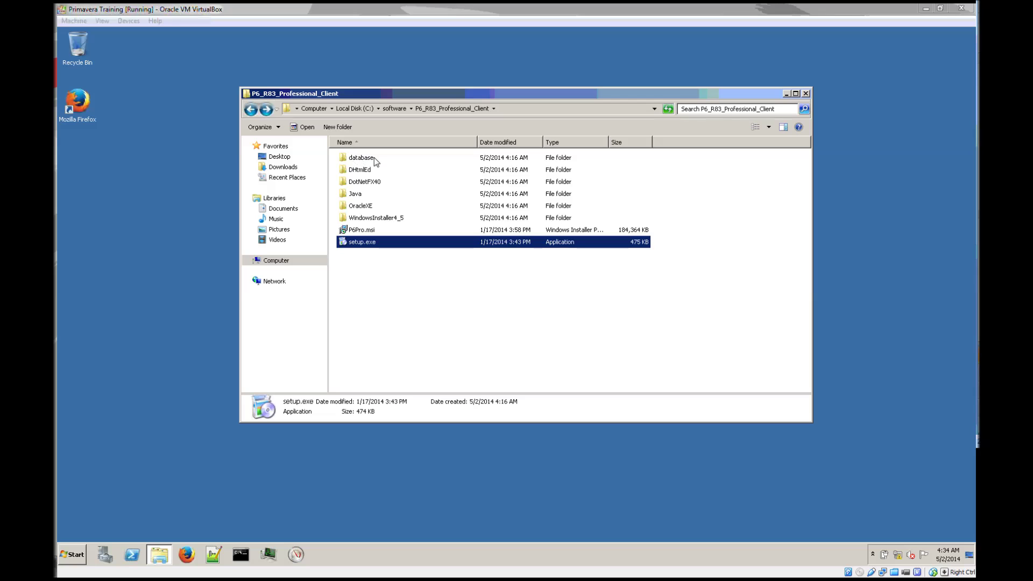
Step: Open the OracleXE folder and launch the OracleXEUniv.exe installer
left_click(362, 208)
double_click(363, 209)
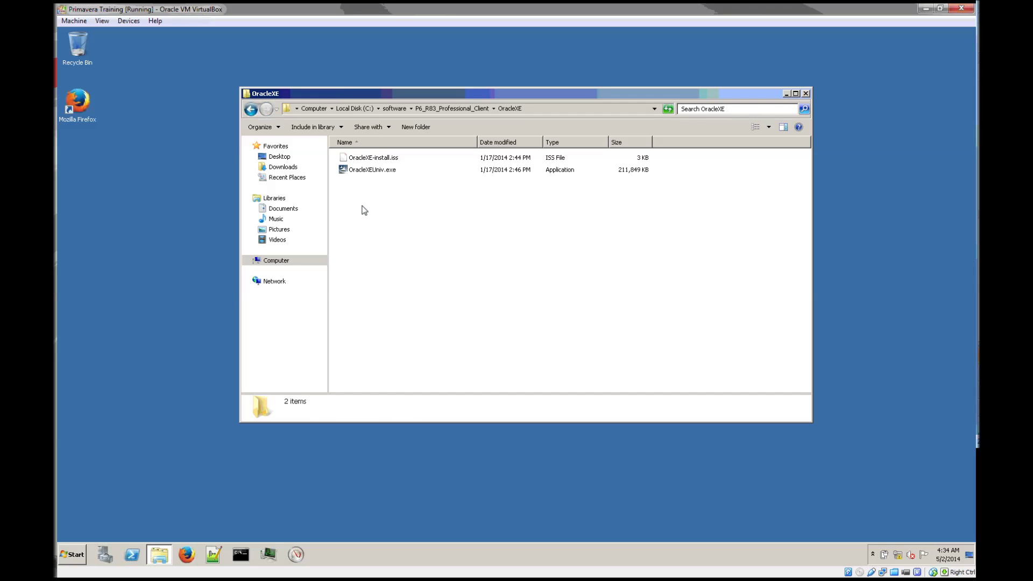
double_click(367, 170)
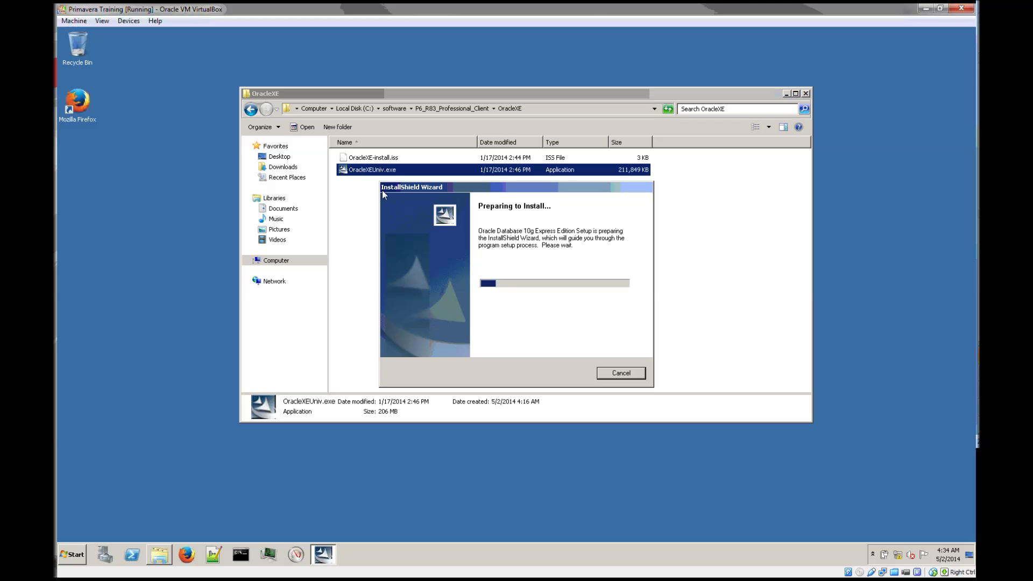
Step: Move the InstallShield window aside and wait for the Welcome page to appear
left_click_drag(438, 191, 308, 293)
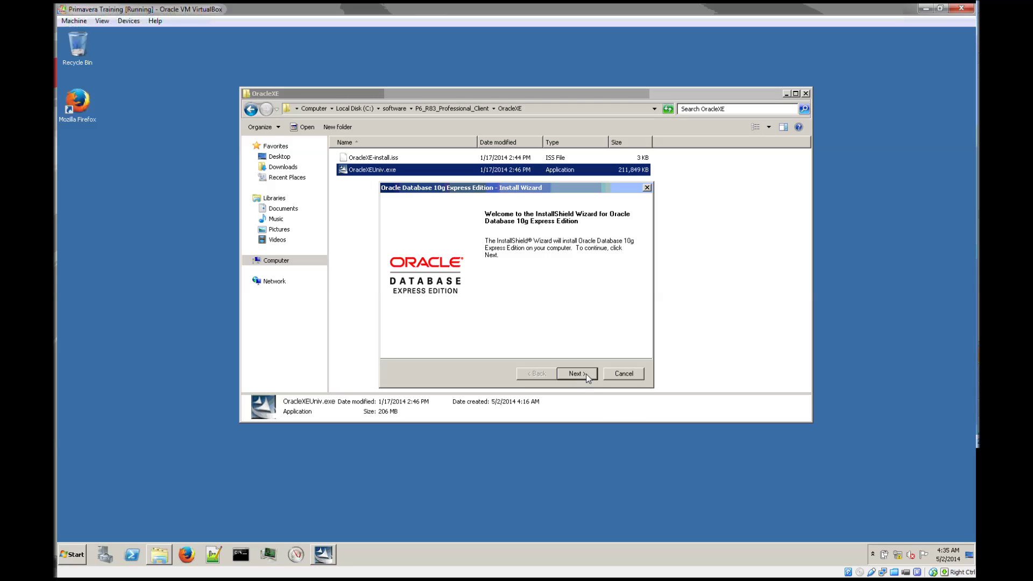
Step: Accept the licence terms, keep C:\oraclexe\ as destination, and start entering the database password
left_click(586, 373)
left_click(486, 333)
left_click(570, 373)
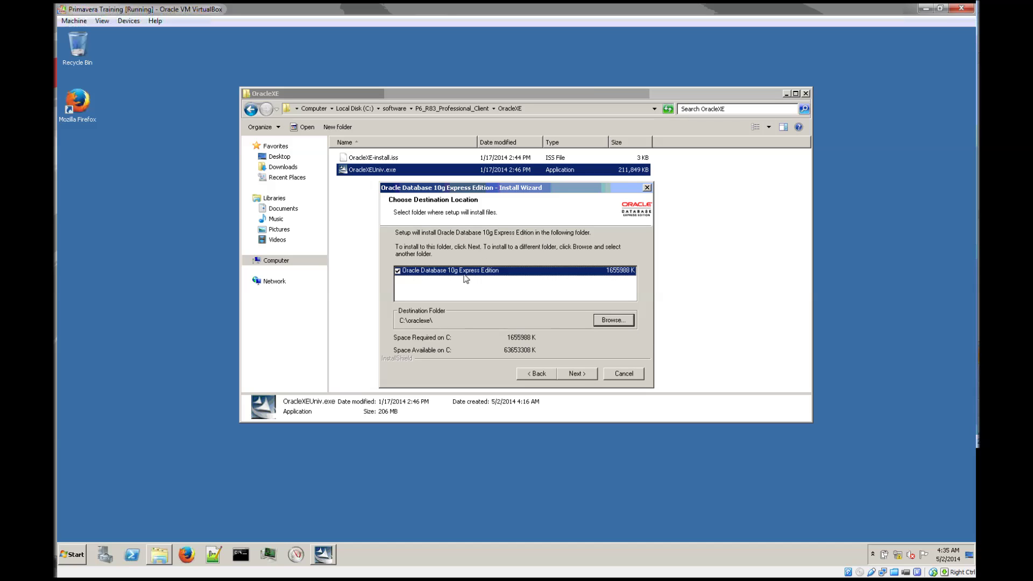
left_click(577, 374)
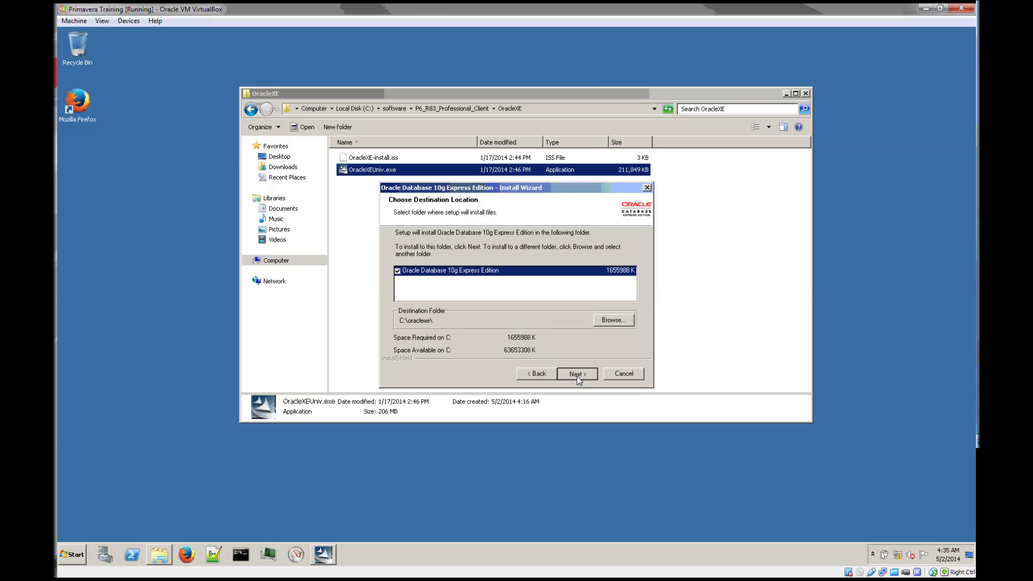
left_click(481, 277)
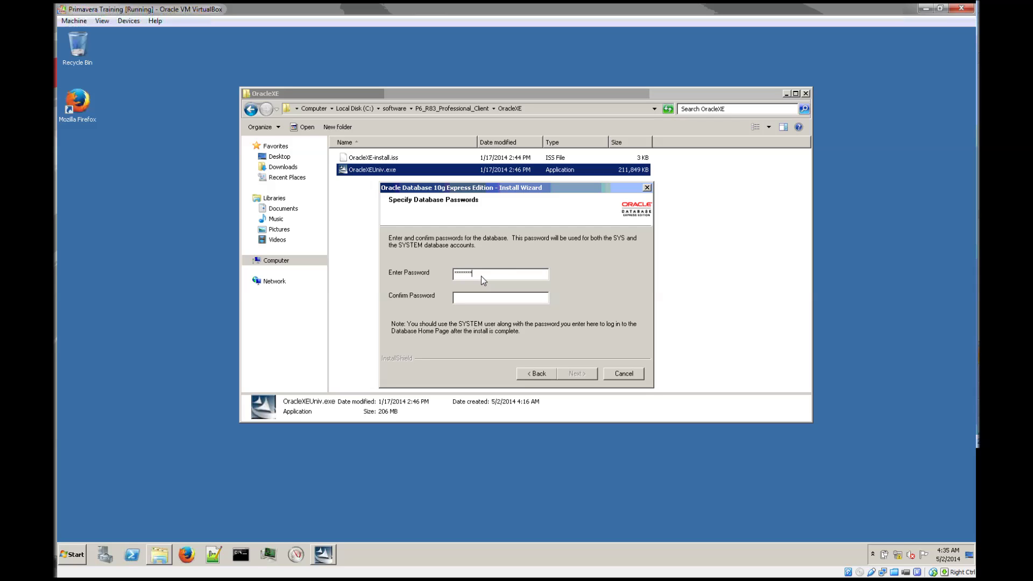
Step: Confirm the SYS and SYSTEM password and proceed to the Summary page
key("Tab")
type("p")
left_click(582, 374)
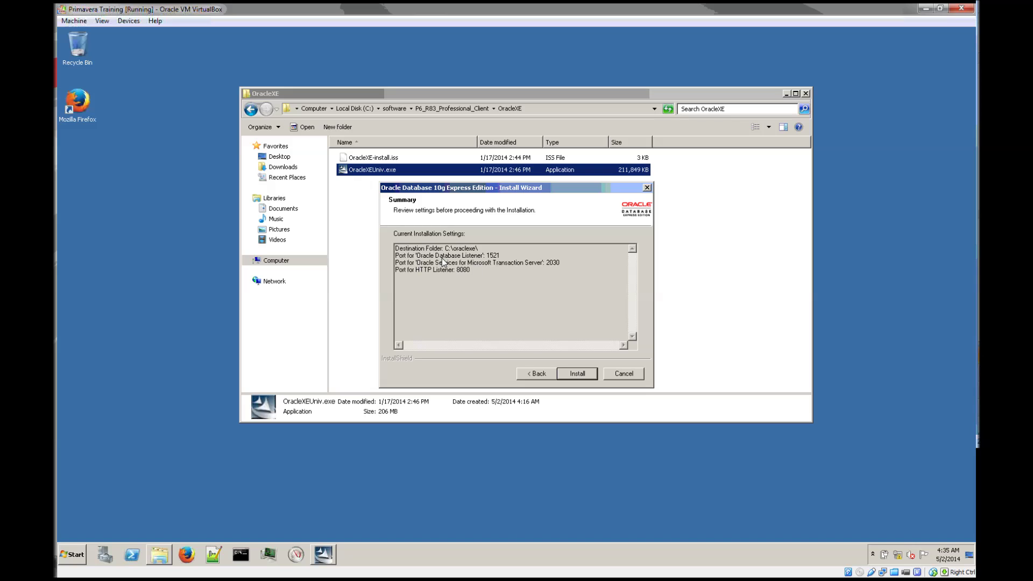
left_click_drag(486, 257, 500, 259)
left_click(422, 272)
left_click(553, 339)
Step: Start the Oracle Database 10g Express Edition installation from the Summary page
left_click(591, 377)
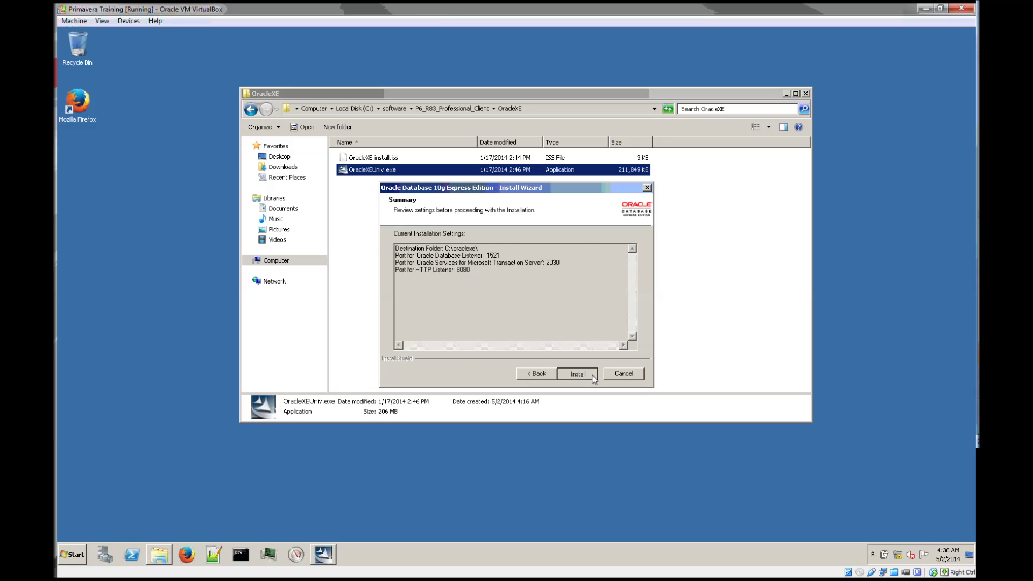
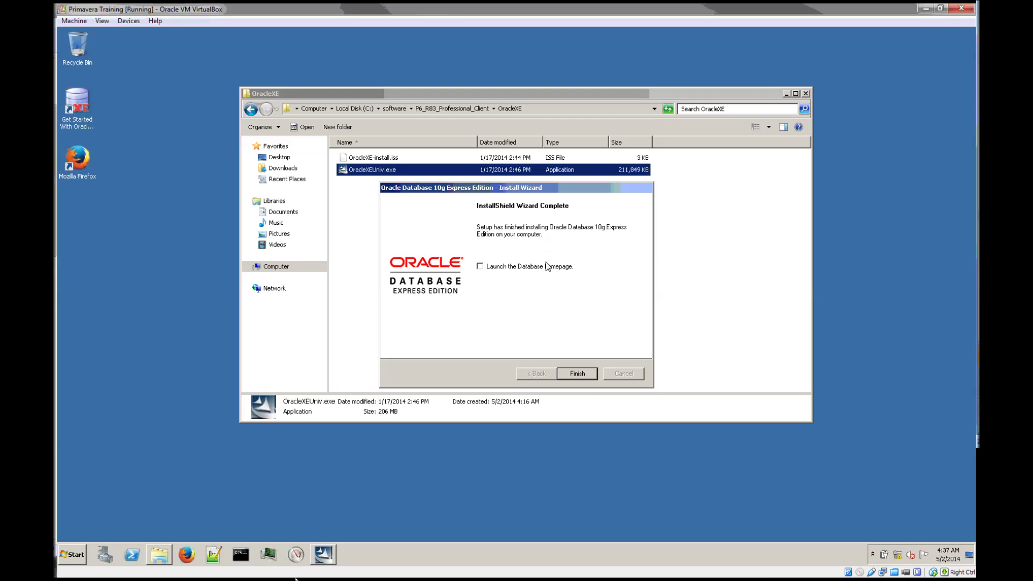
Step: Close the finished Oracle XE installer and run setup.exe from the P6_R83_Professional_Client folder
left_click(593, 372)
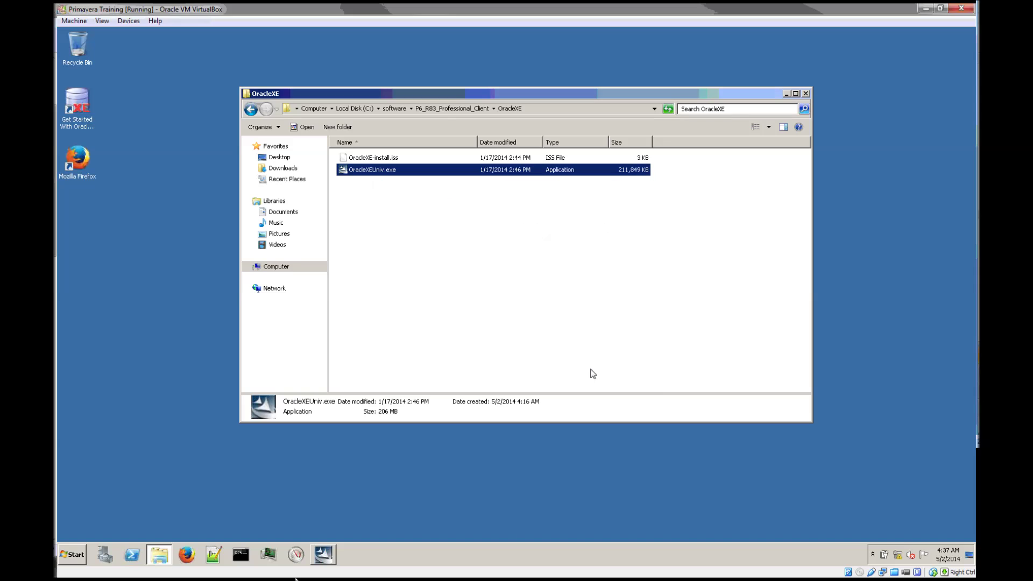
left_click(451, 108)
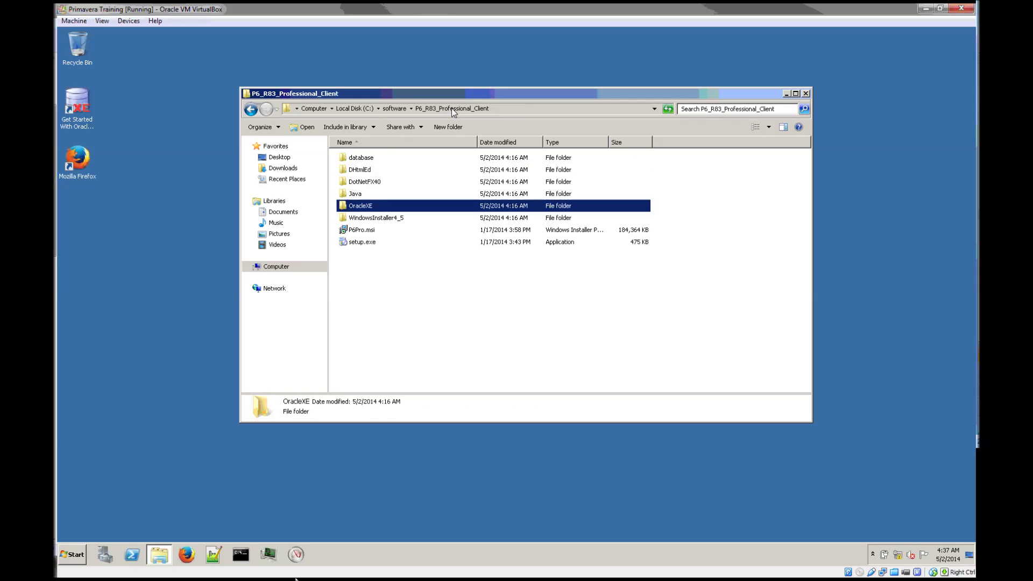
left_click(359, 243)
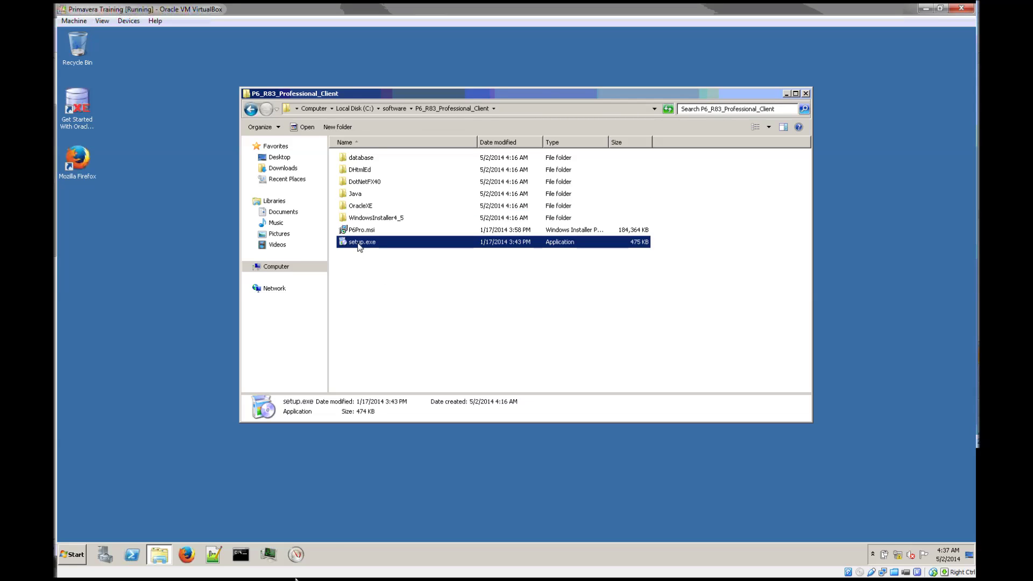
double_click(359, 243)
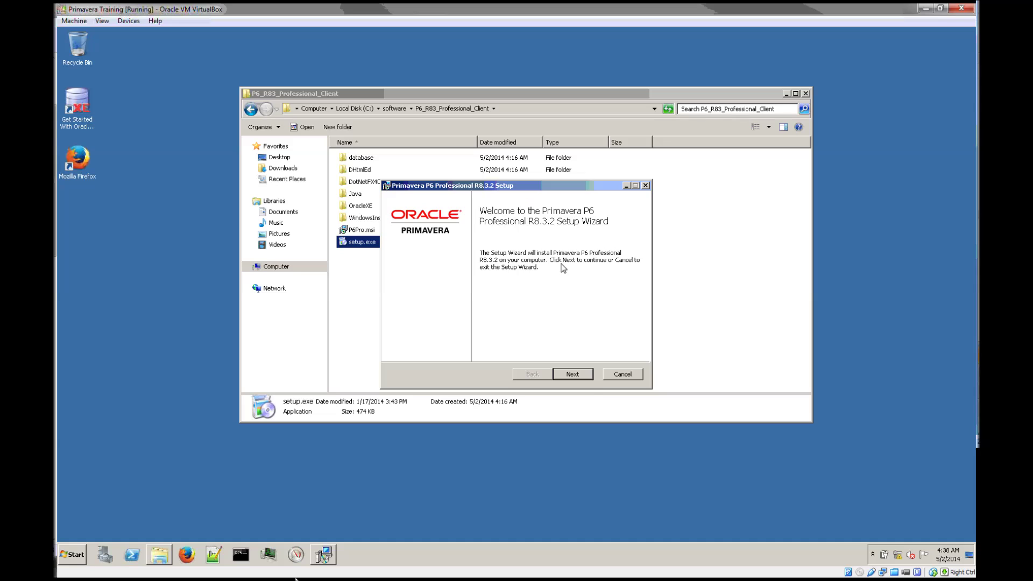
Step: Choose Advanced setup with install folder C:\Oracle\Primavera P6\P6 Professional\, removing '\Program Files (x86)'
left_click(573, 375)
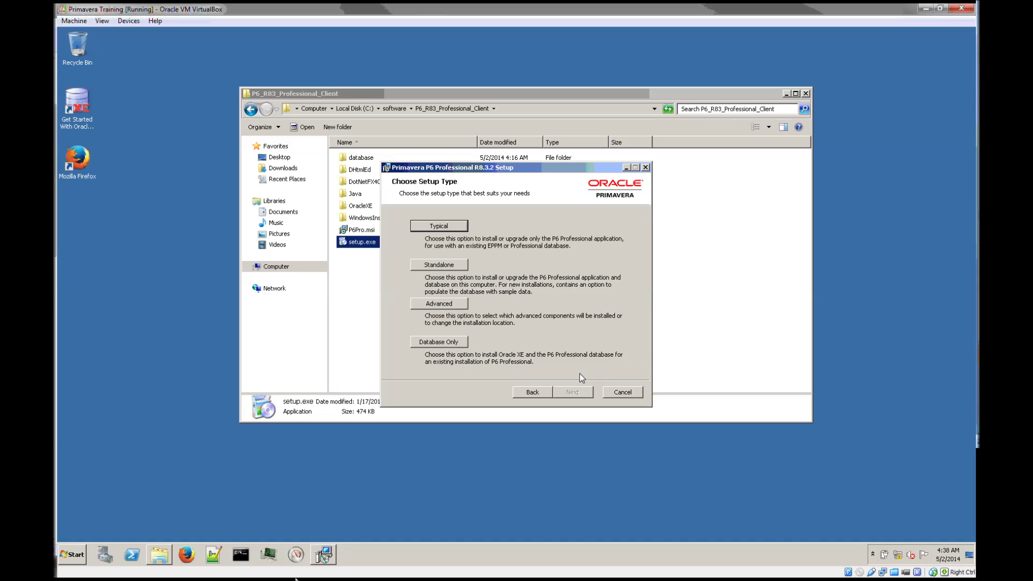
left_click(440, 305)
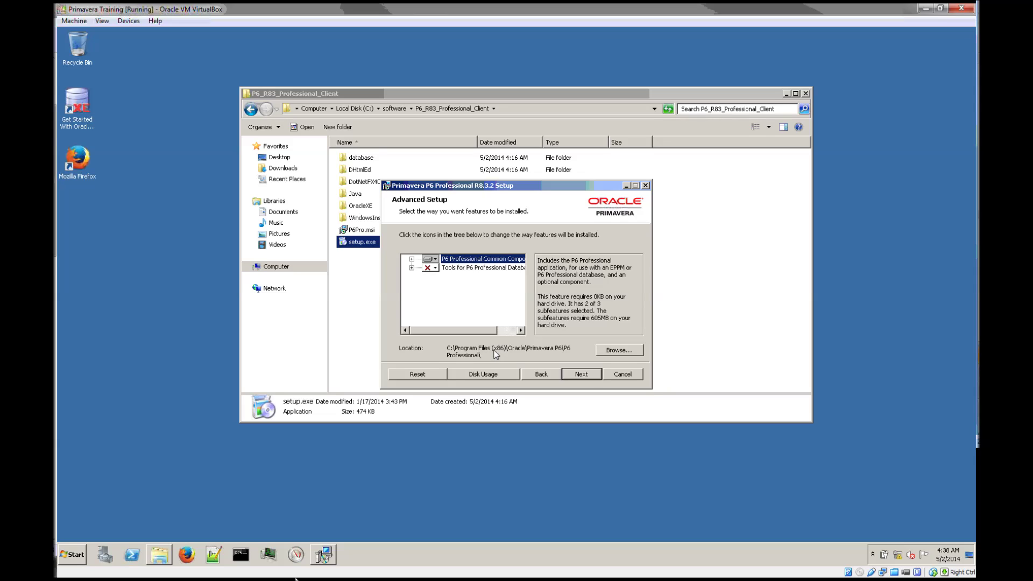
left_click(617, 351)
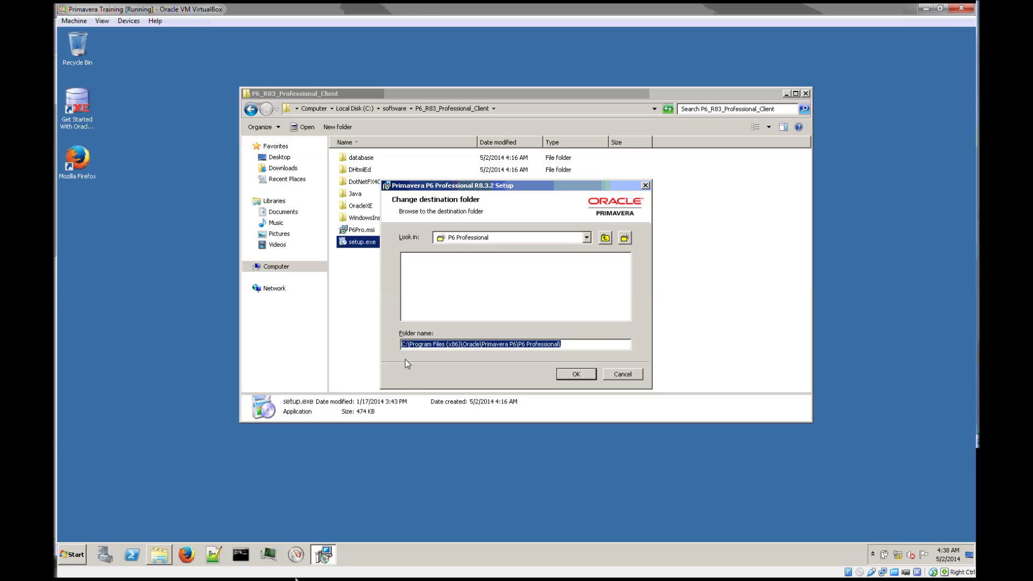
left_click(409, 348)
left_click_drag(409, 348, 461, 347)
key("Delete")
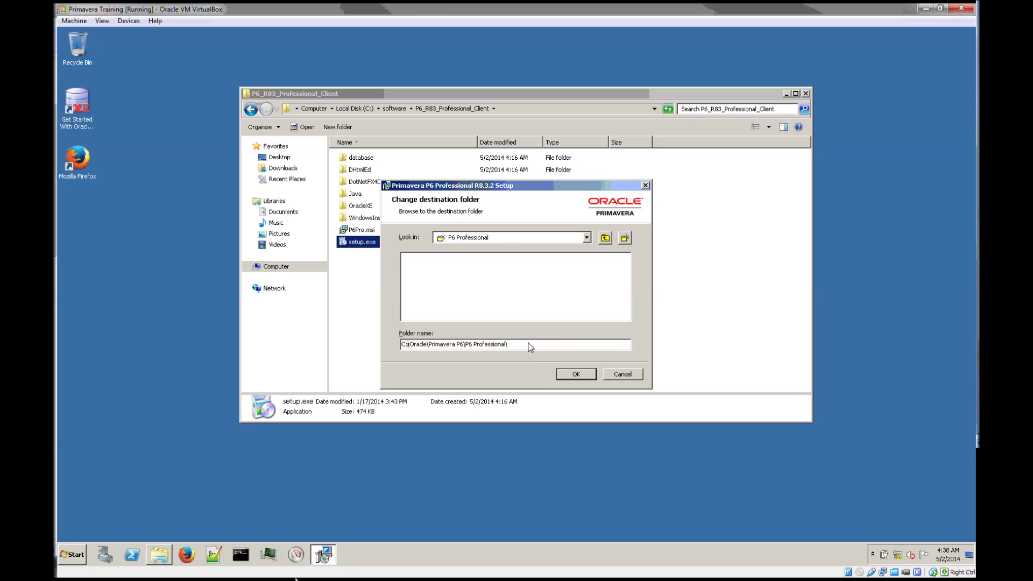
left_click(581, 376)
key("Return")
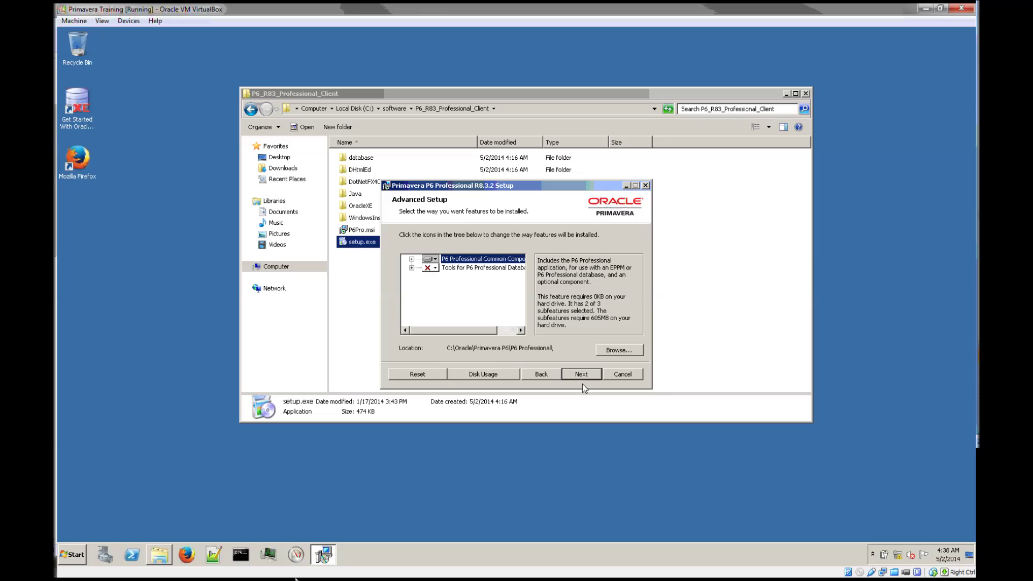
left_click(576, 374)
Step: Start the P6 Professional installation, move its window lower, and bring up Command Prompt
left_click(576, 373)
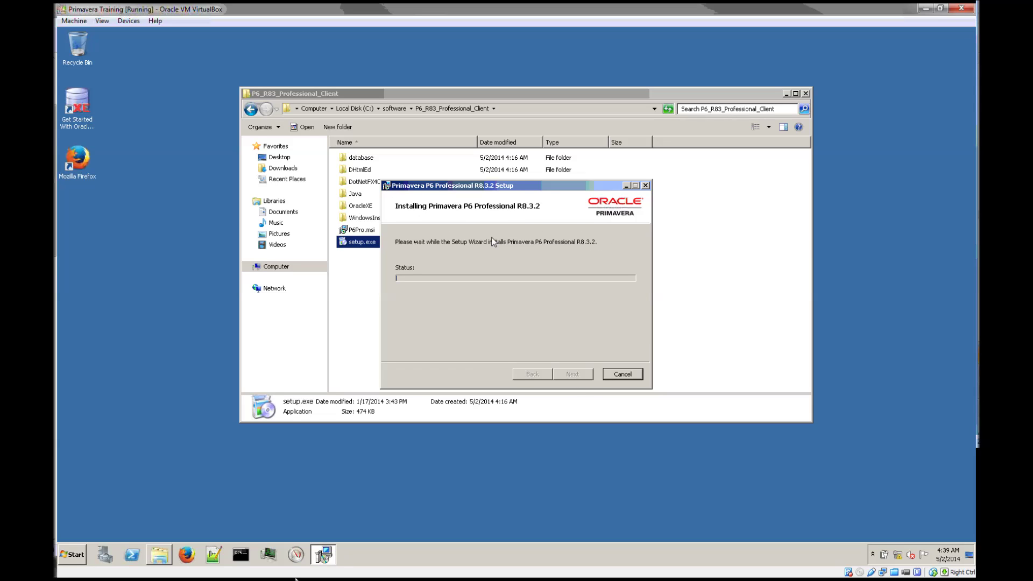
left_click_drag(511, 186, 505, 312)
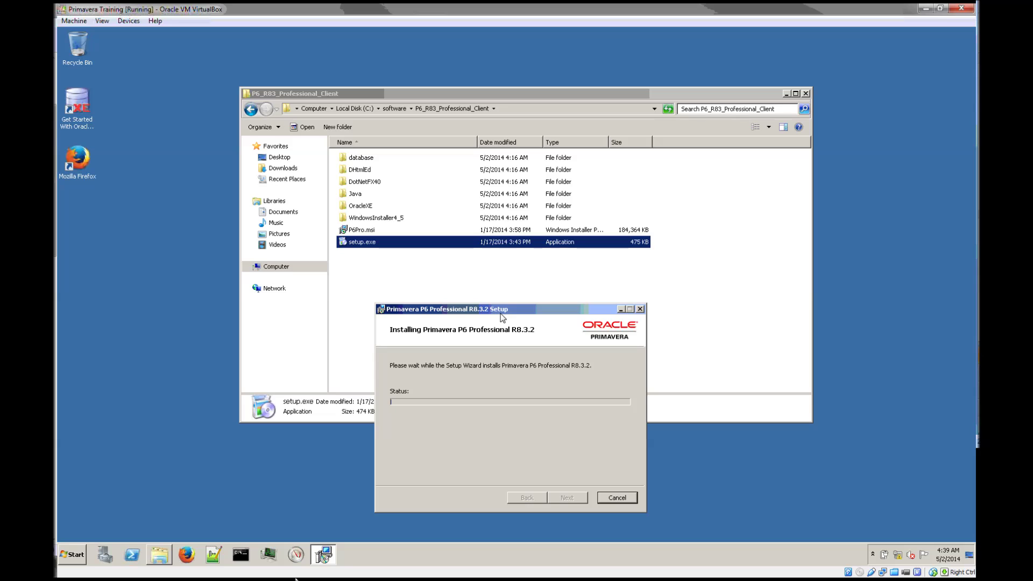
left_click(241, 554)
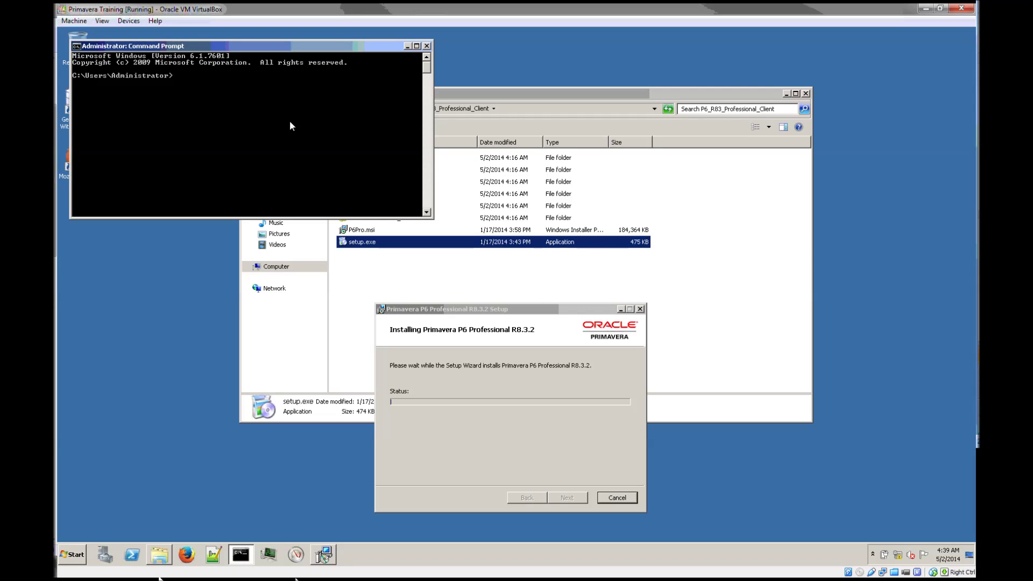
Step: Run netstat -a | find "port 1521" to check for a port 1521 listener
type("netst")
key("BackSpace")
key("BackSpace")
type("stat")
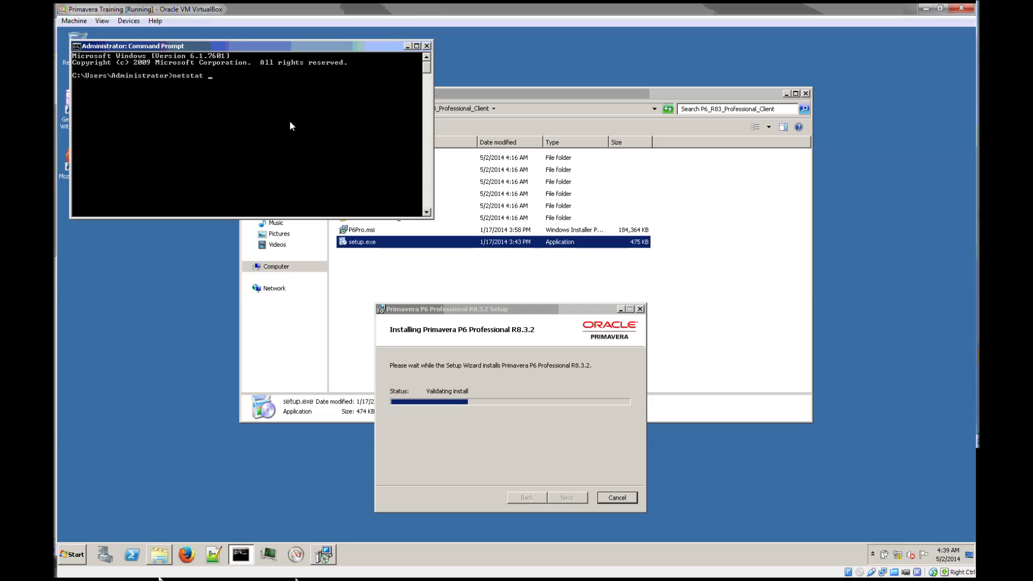
type("-a |fin")
key("Left")
key("Left")
key("Left")
key("Right")
key("Right")
key("Right")
type("d")
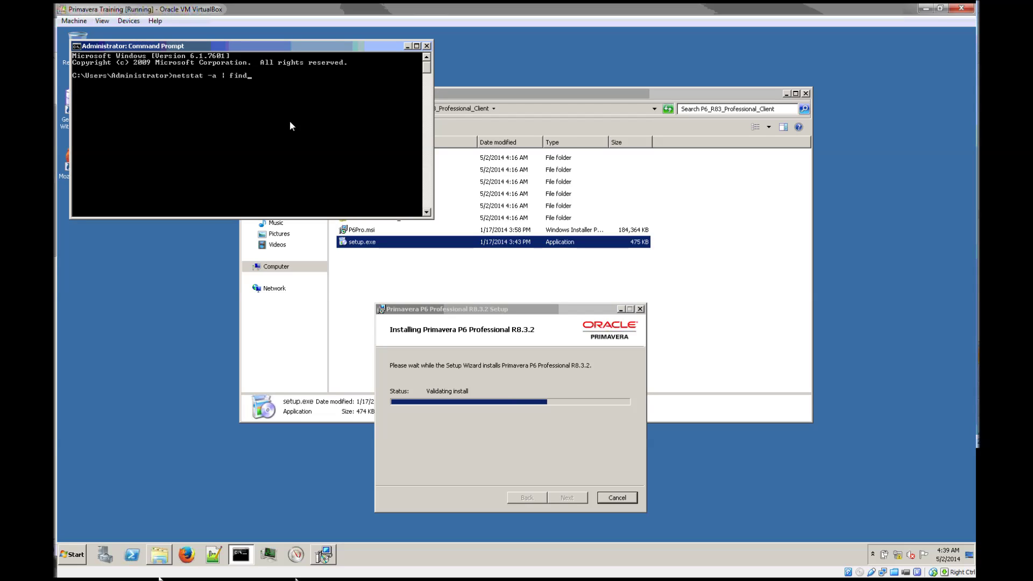
type(" \"port 1521")
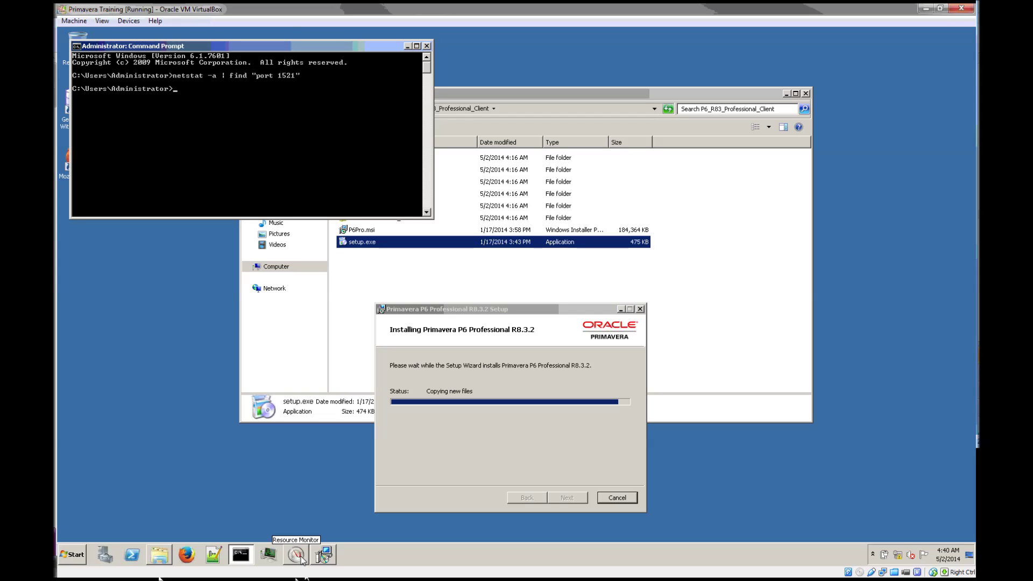
Step: Verify in Resource Monitor's Listening Ports that TNSLSNR.EXE listens on TCP port 1521
left_click(297, 555)
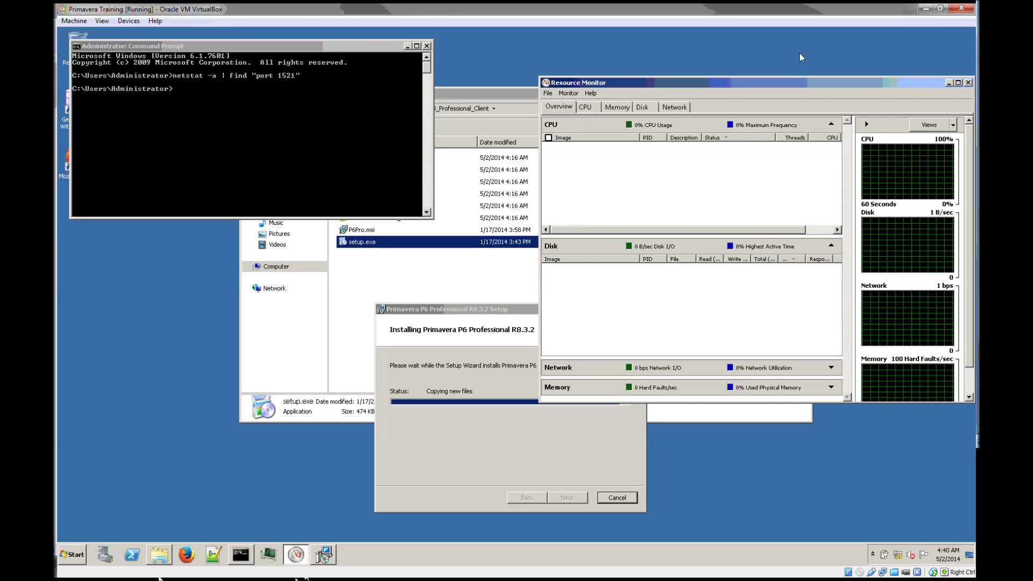
left_click(673, 110)
left_click(600, 287)
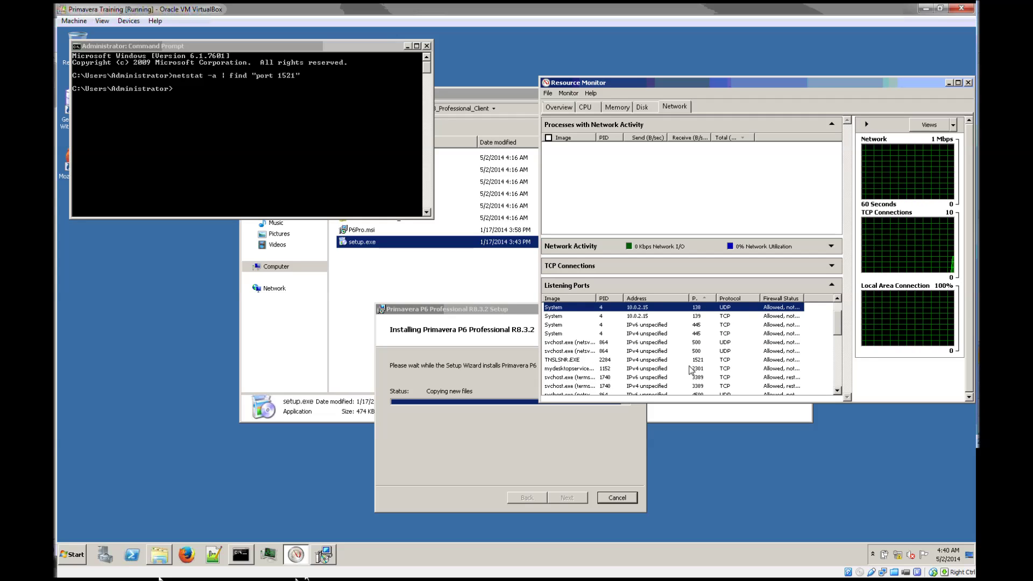
left_click(693, 360)
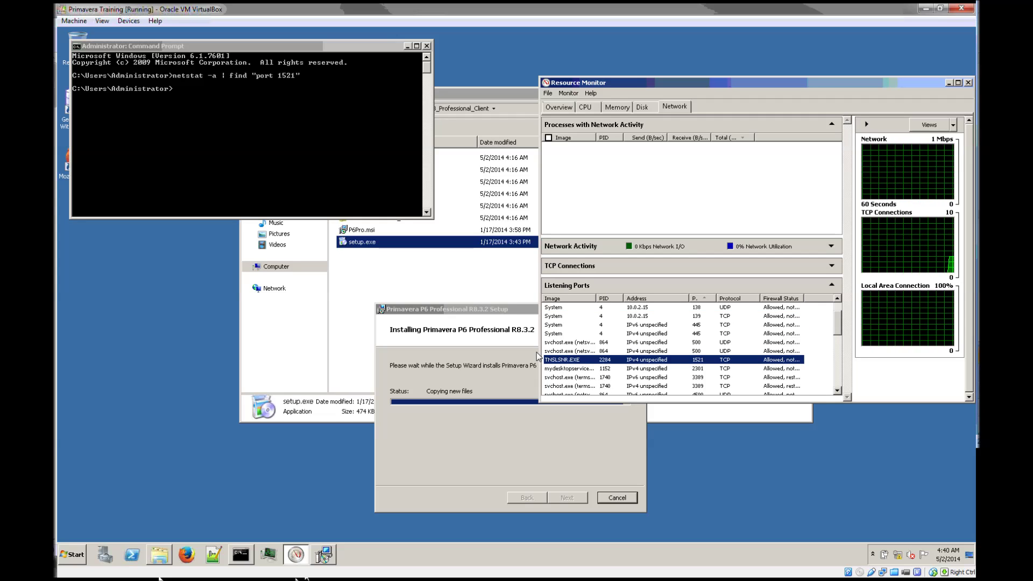
left_click(318, 141)
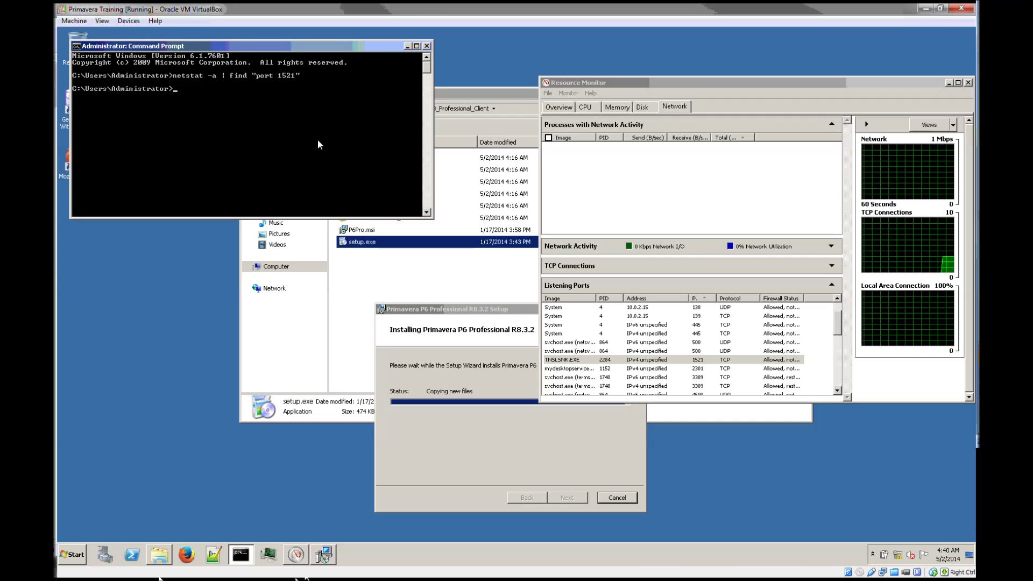
Step: Show the PATH, then log in with sqlplus sys@XE as sysdba using the sys password
type("Path")
key("Return")
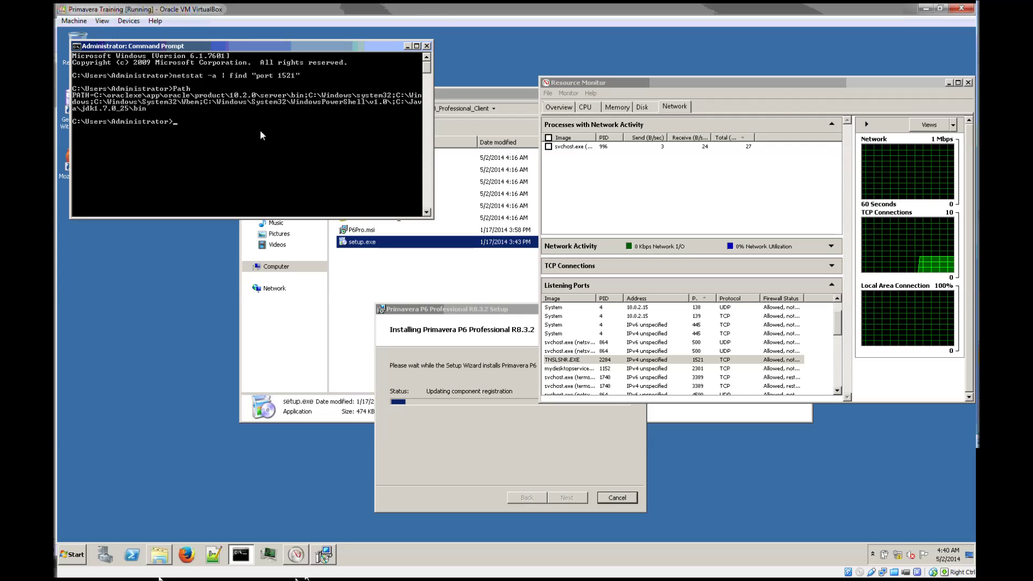
type("sqlplu")
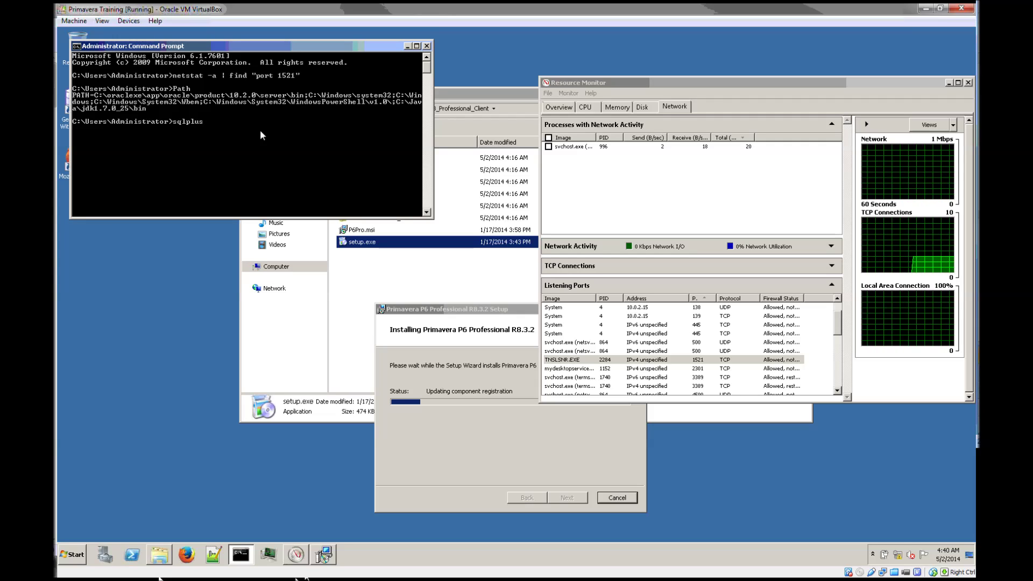
type("s sys")
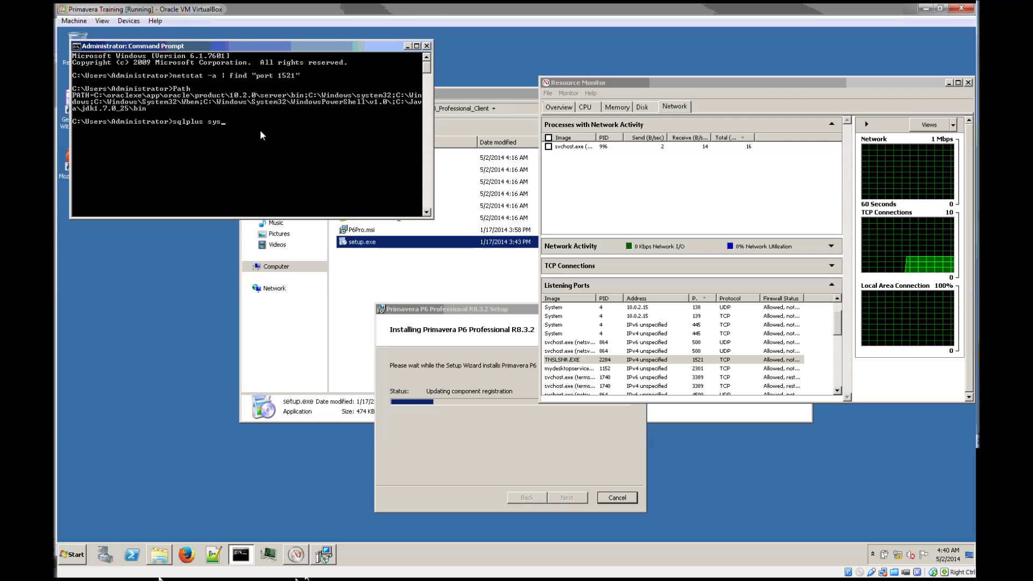
type("@XE as sysdba")
key("Return")
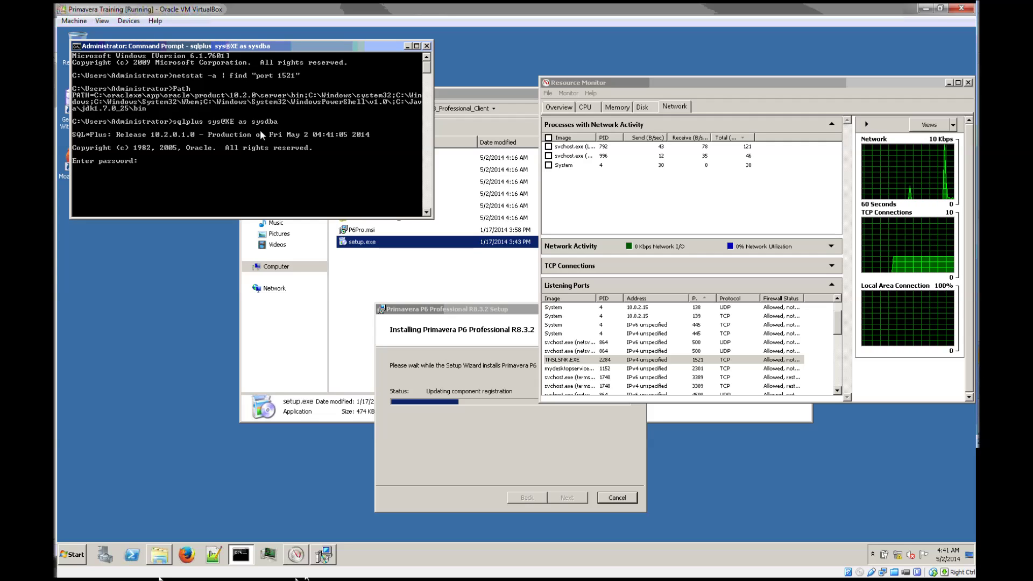
key("Return")
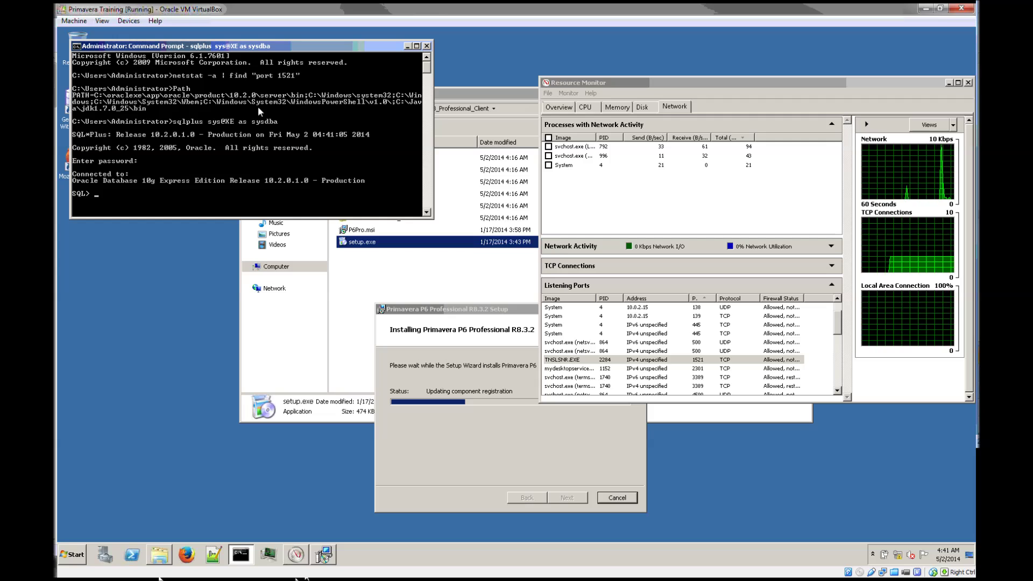
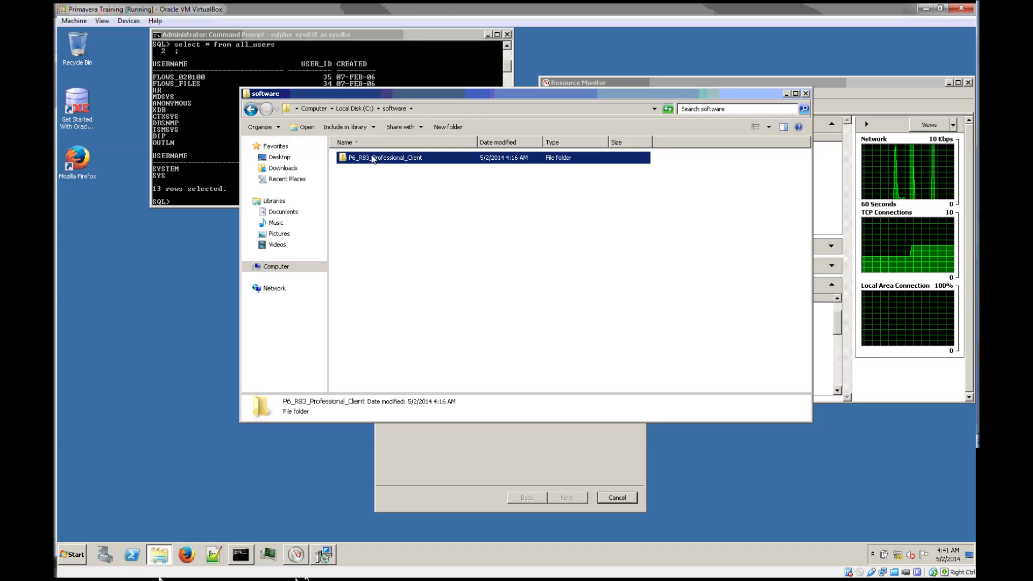
Step: Open the P6_R83_Professional_Client folder inside C:\software
double_click(370, 157)
Step: Browse to database\scripts\install\PPM_08_03_00 and bring up the context menu for manual_script_before_install.sql
double_click(373, 158)
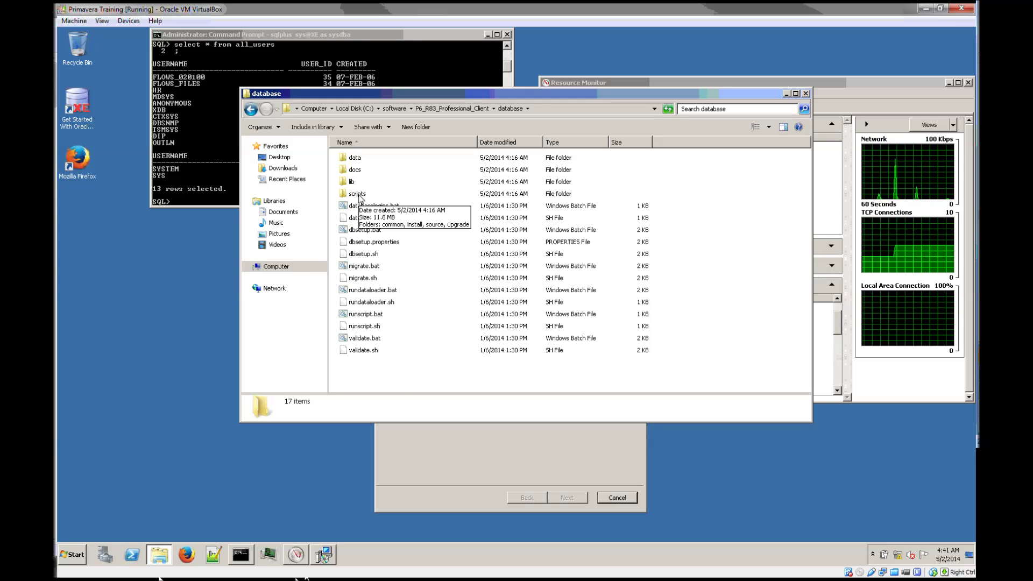
double_click(360, 194)
double_click(357, 170)
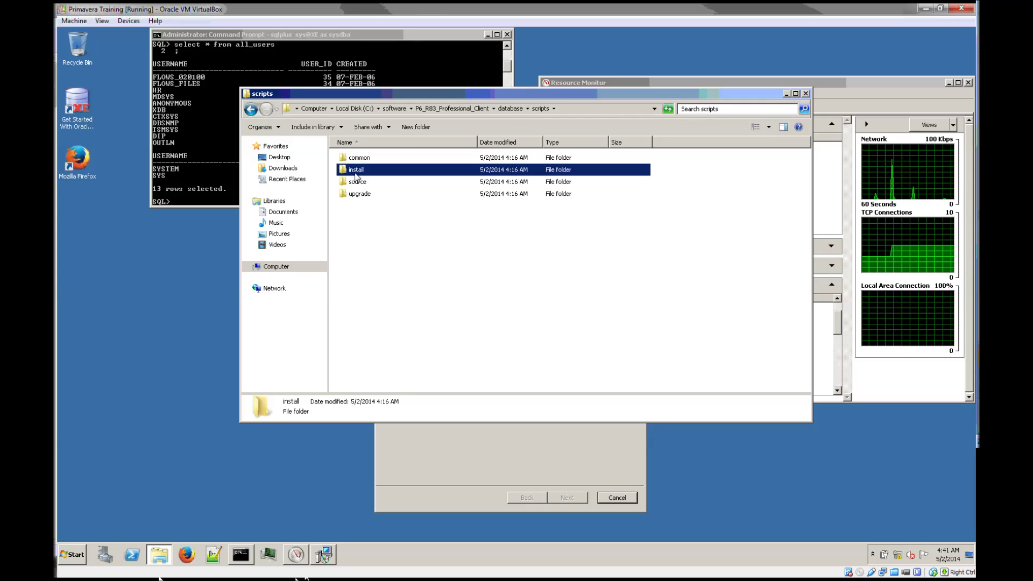
double_click(359, 163)
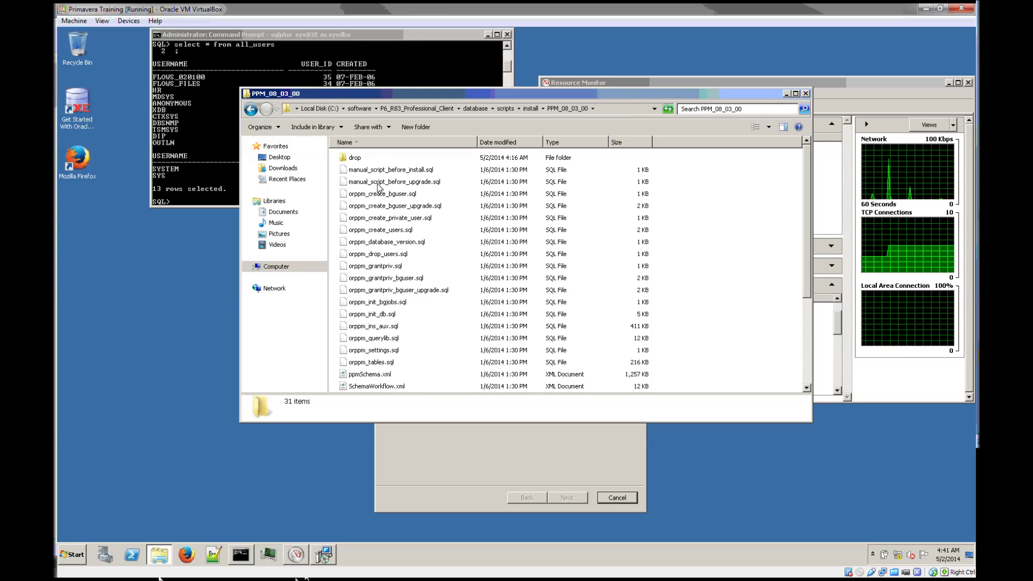
left_click(375, 172)
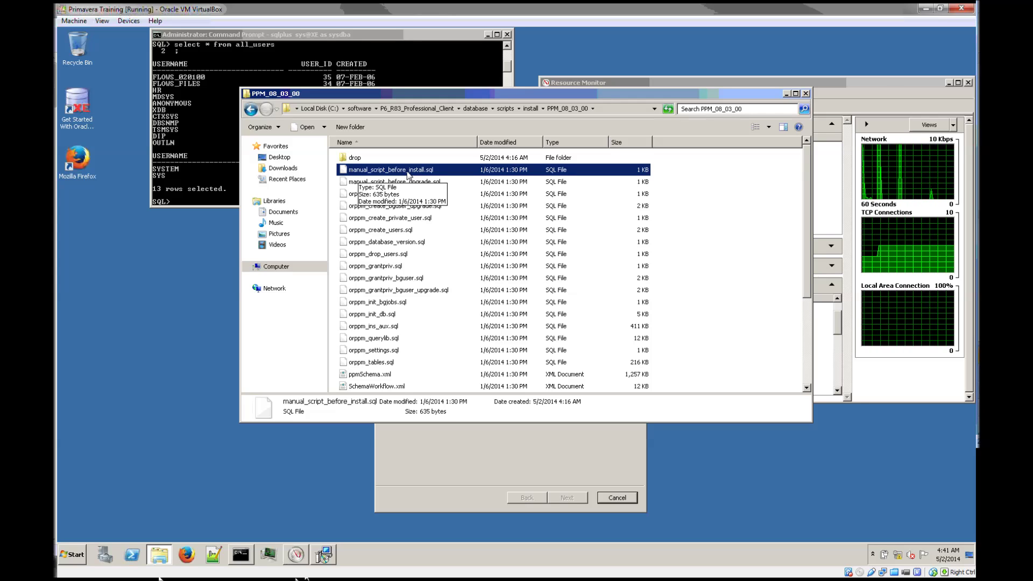
right_click(407, 172)
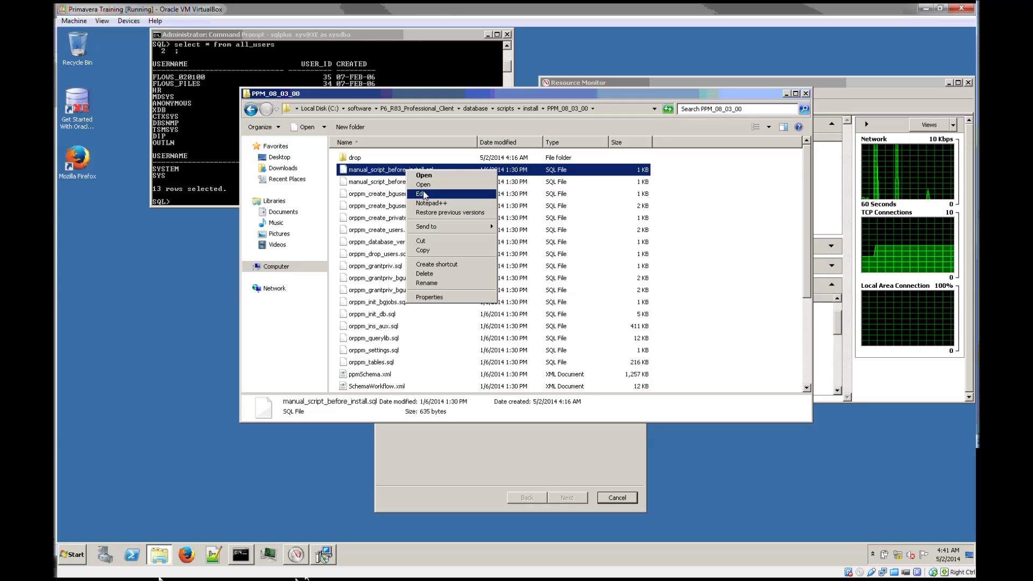
Step: Review manual_script_before_install.sql in Notepad++, close it, and start an empty new document
left_click(432, 204)
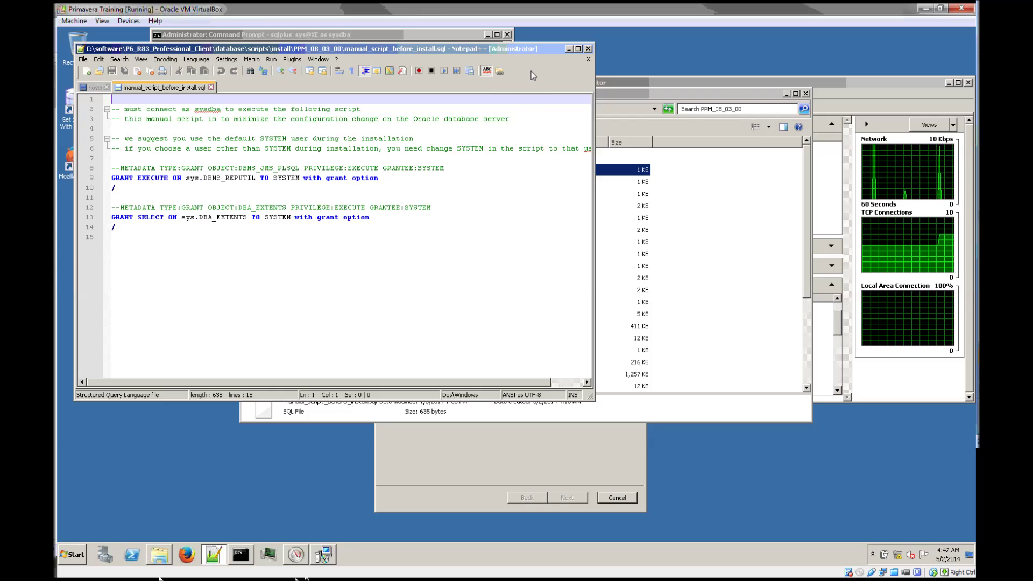
left_click(588, 59)
left_click(86, 70)
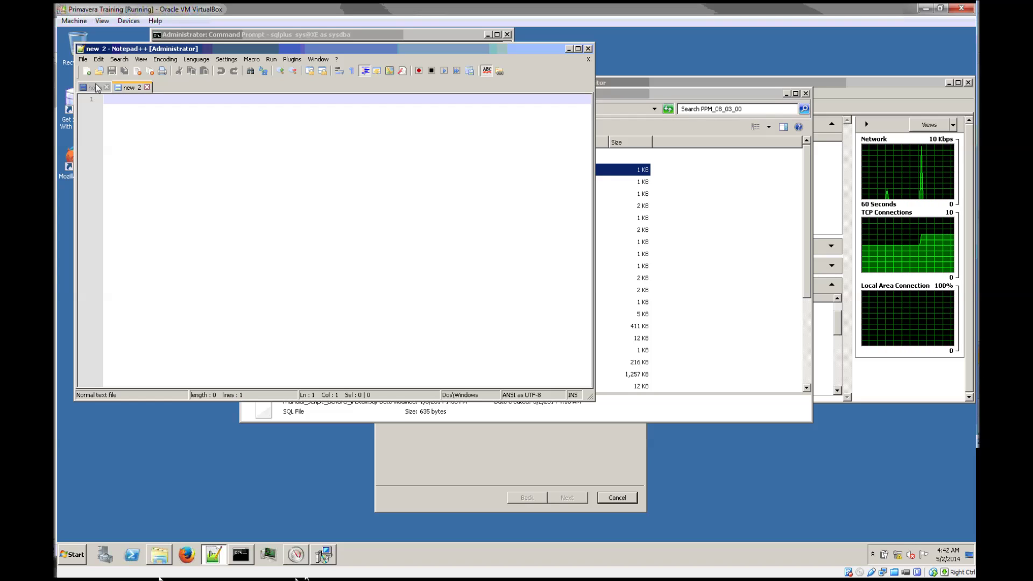
Step: Arrange the Notepad++, scripts folder and setup windows so all are reachable
left_click_drag(204, 48, 482, 102)
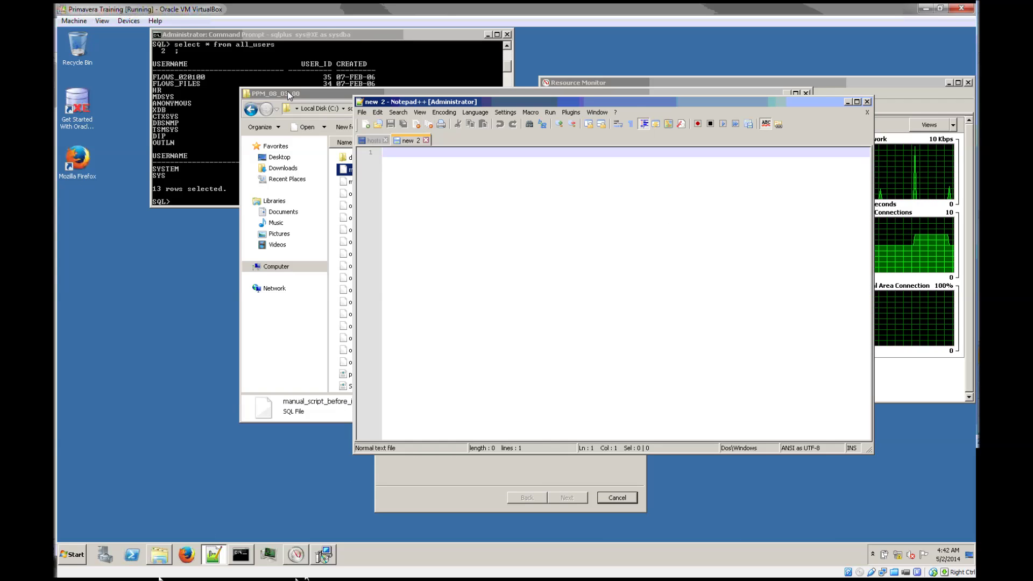
left_click(320, 97)
left_click(601, 112)
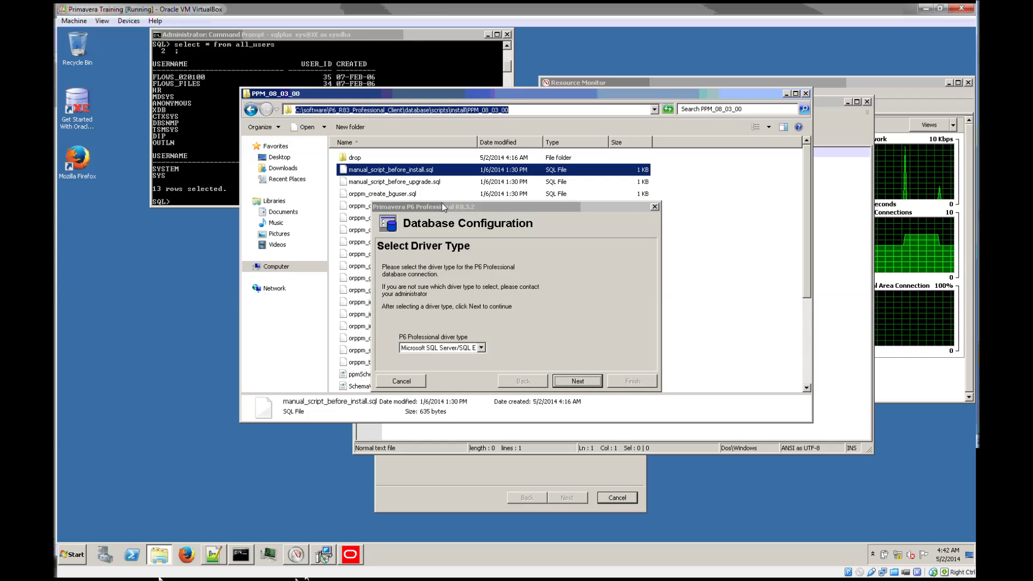
left_click(498, 472)
Step: Cancel the Database Configuration dialog and finish the P6 Professional R8.3.2 setup wizard
left_click(443, 369)
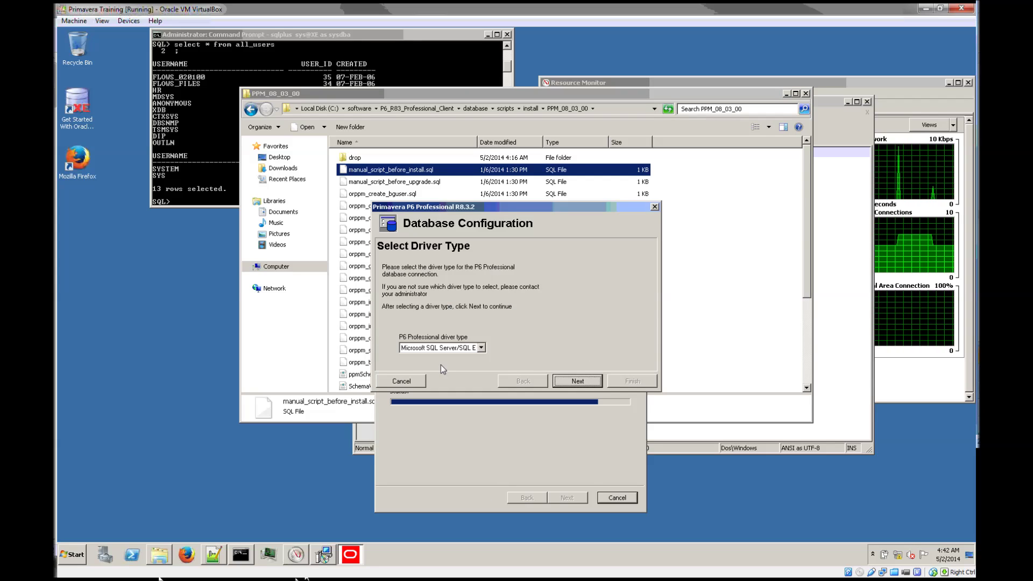
left_click(409, 382)
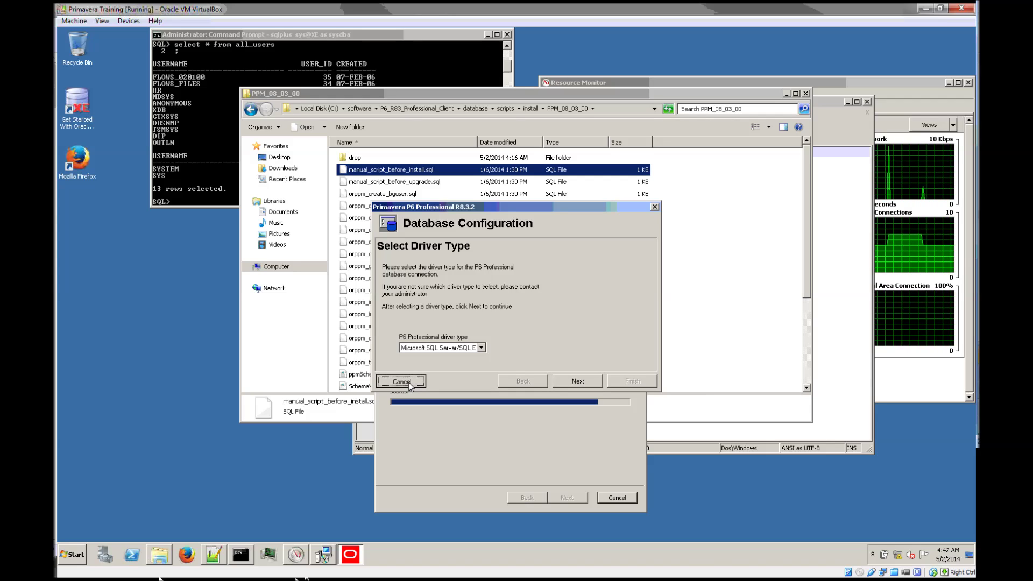
left_click(409, 382)
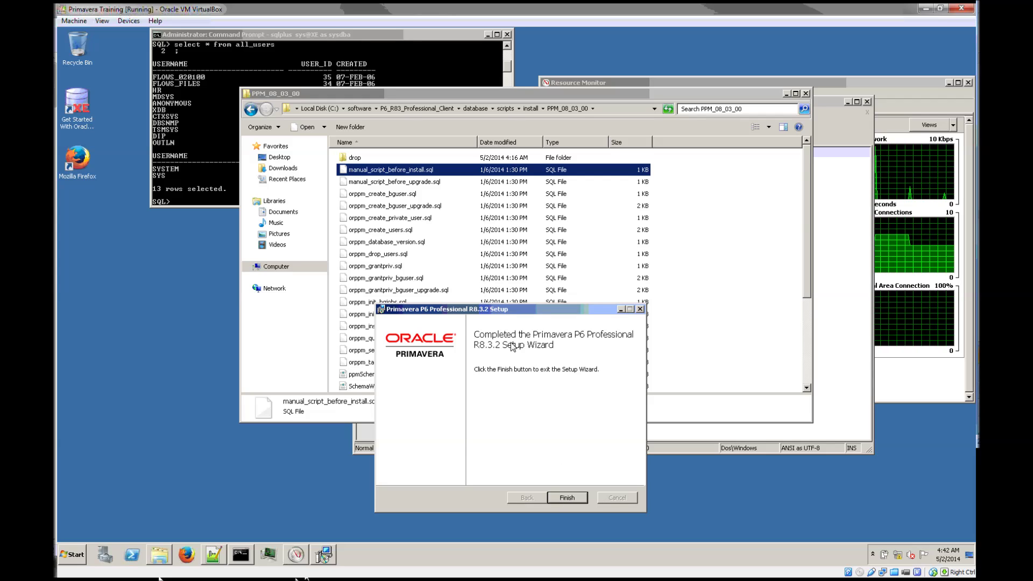
left_click(580, 496)
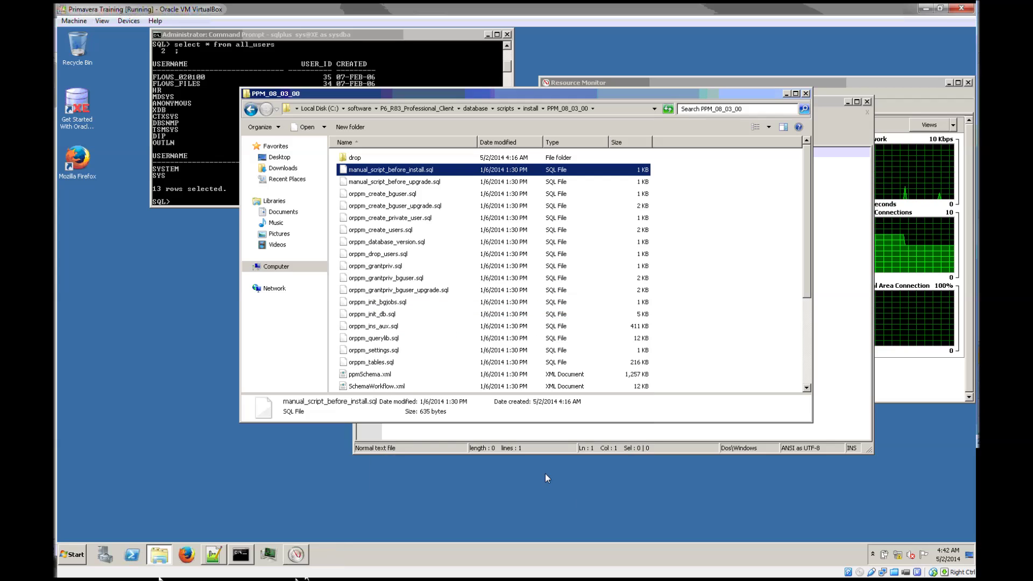
left_click(609, 112)
key("ctrl+c")
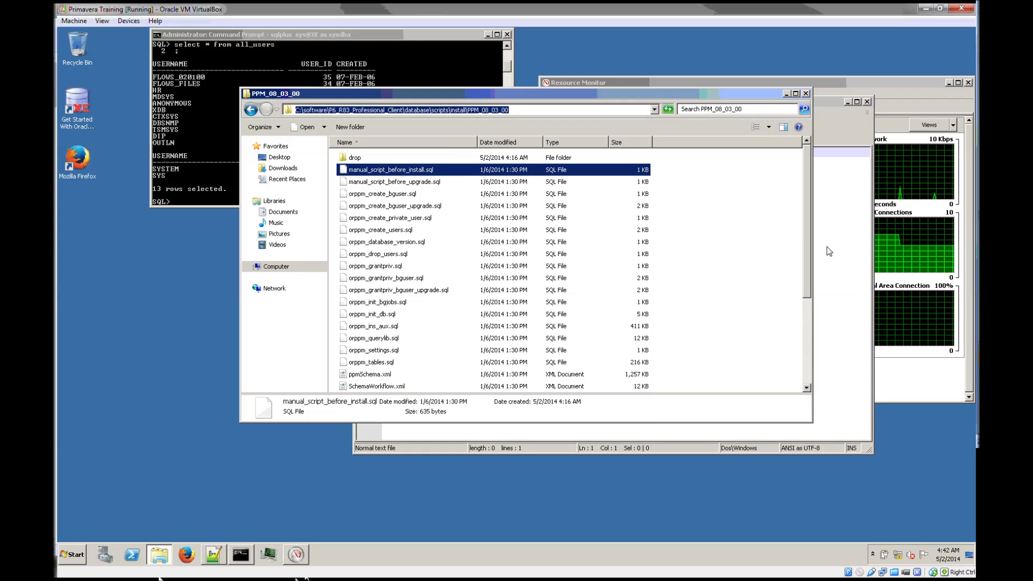
Step: Paste the PPM_08_03_00 folder path into the new document and prefix it with @
left_click(829, 252)
key("ctrl+v")
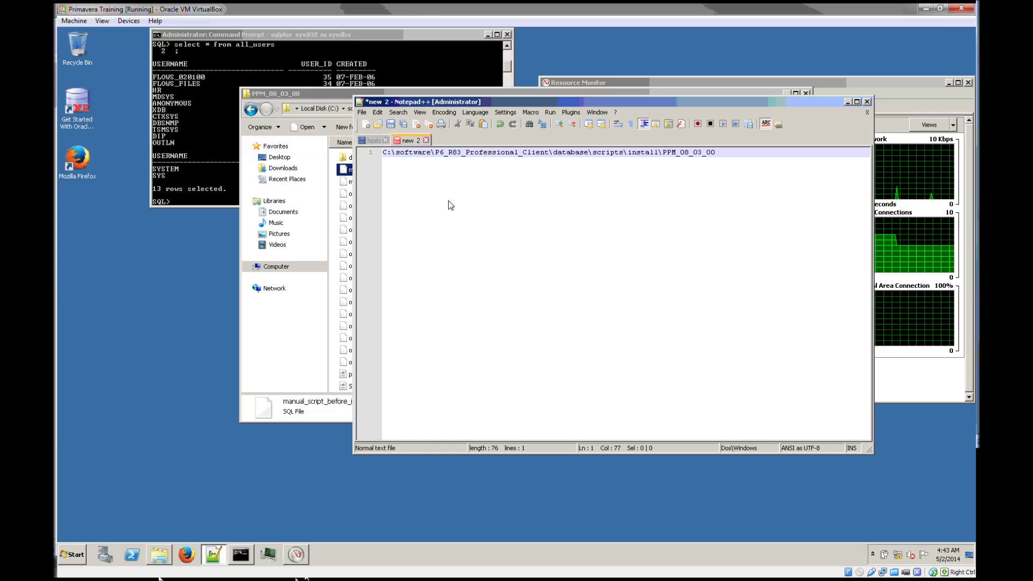
left_click(388, 154)
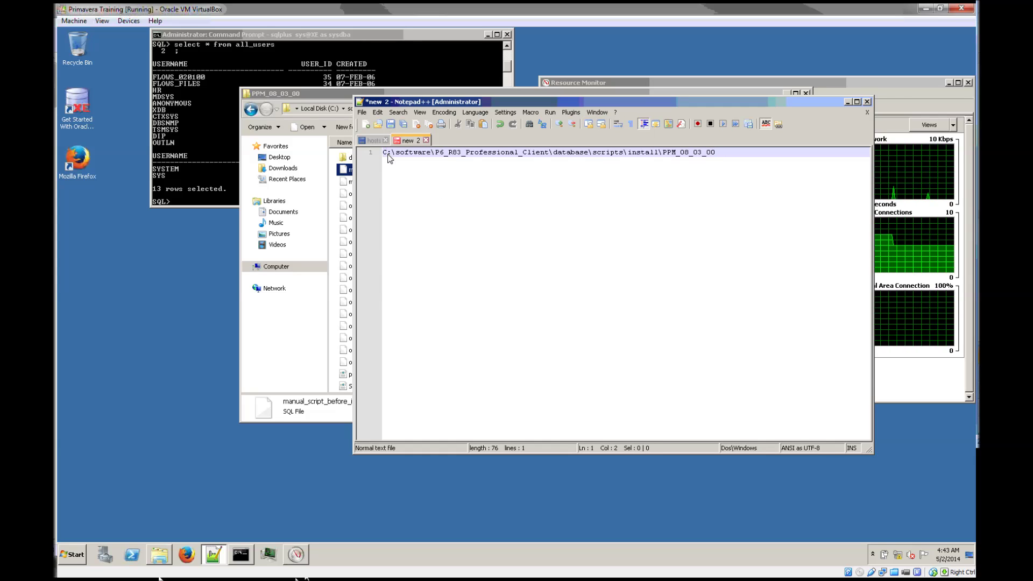
type("@")
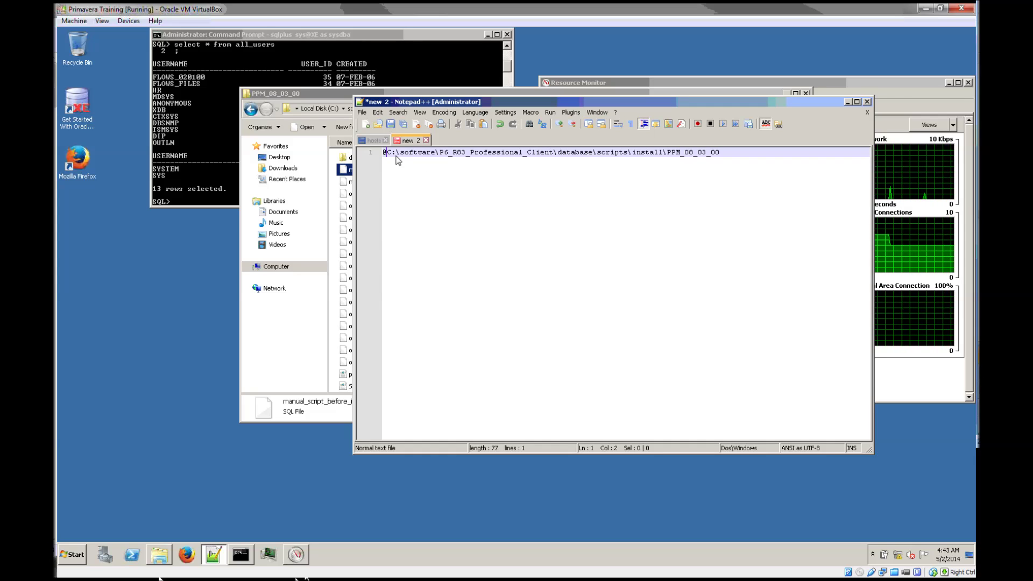
key("End")
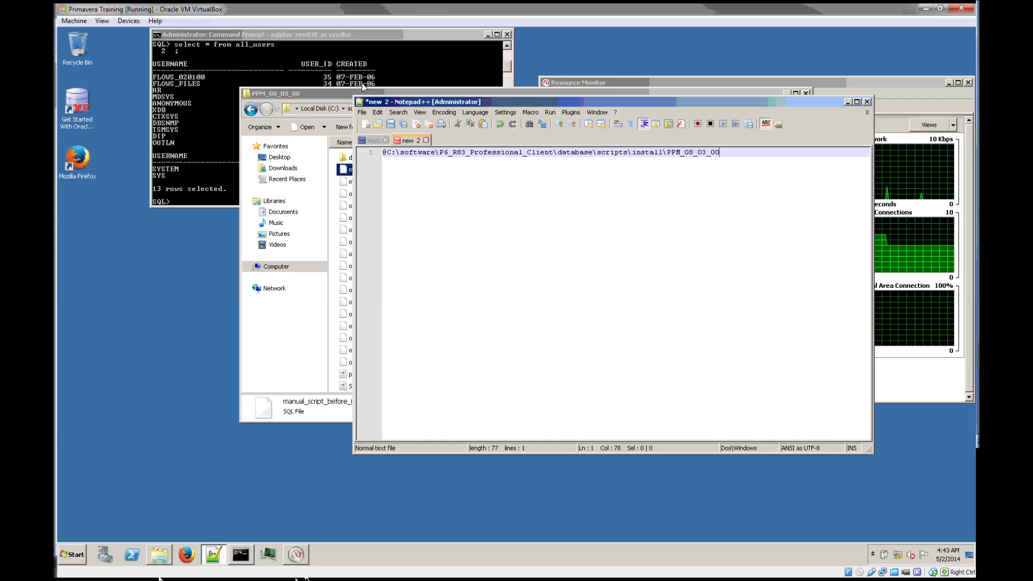
Step: Append \manual_script_before_install.sql to the path and copy the whole command line
left_click(364, 92)
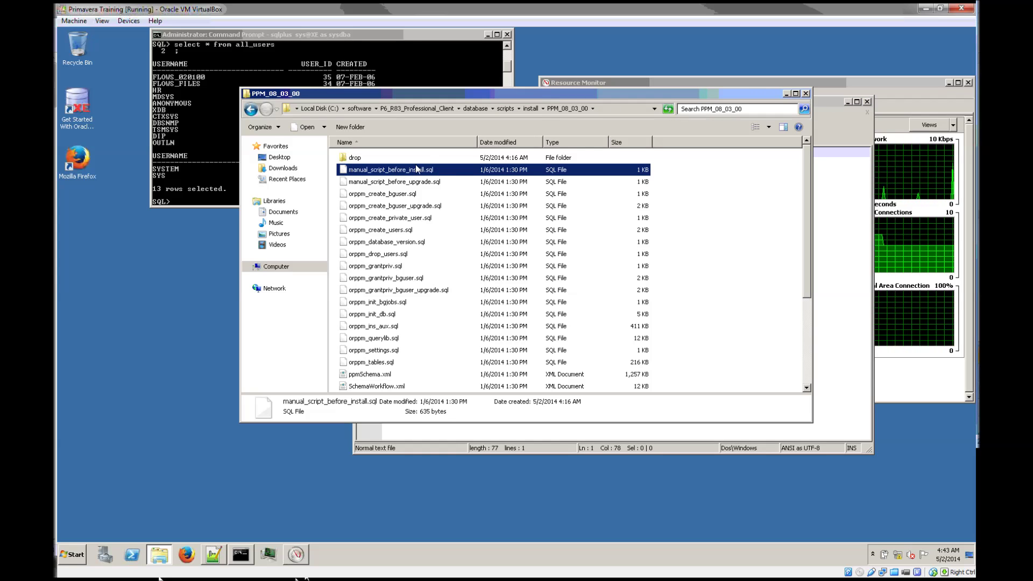
left_click(415, 170)
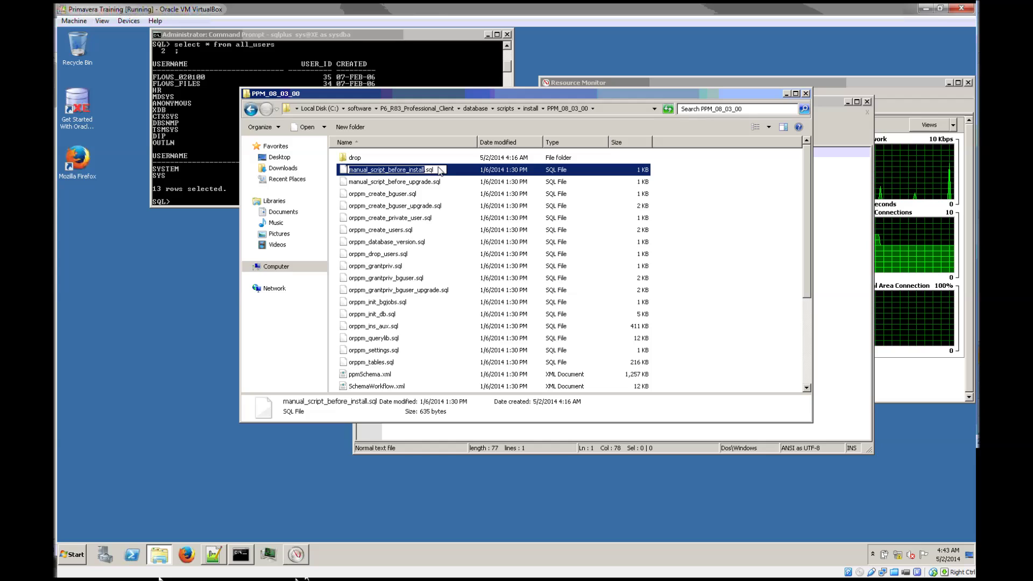
left_click(838, 194)
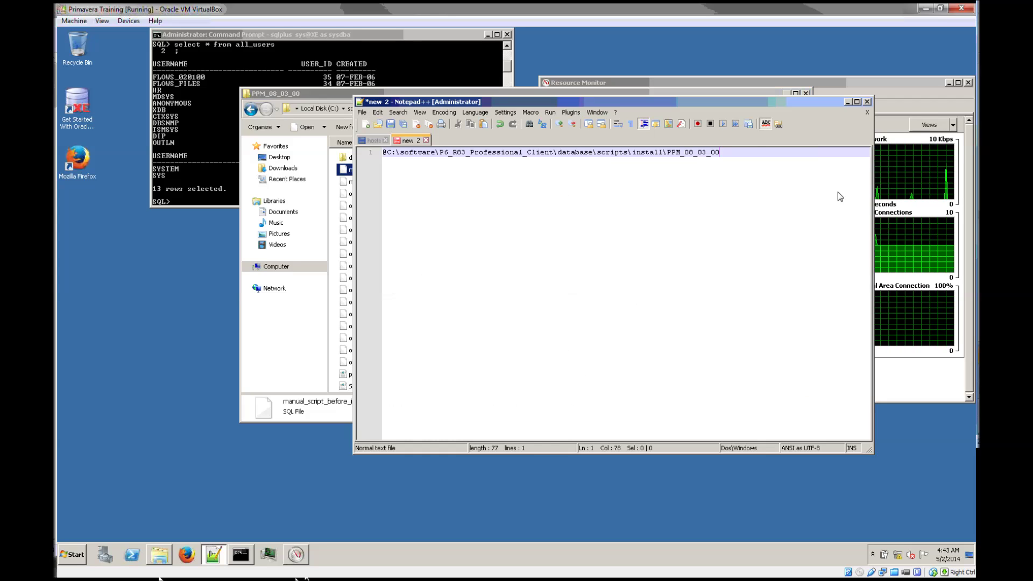
type("\\")
type("manual_script_before_install.sql")
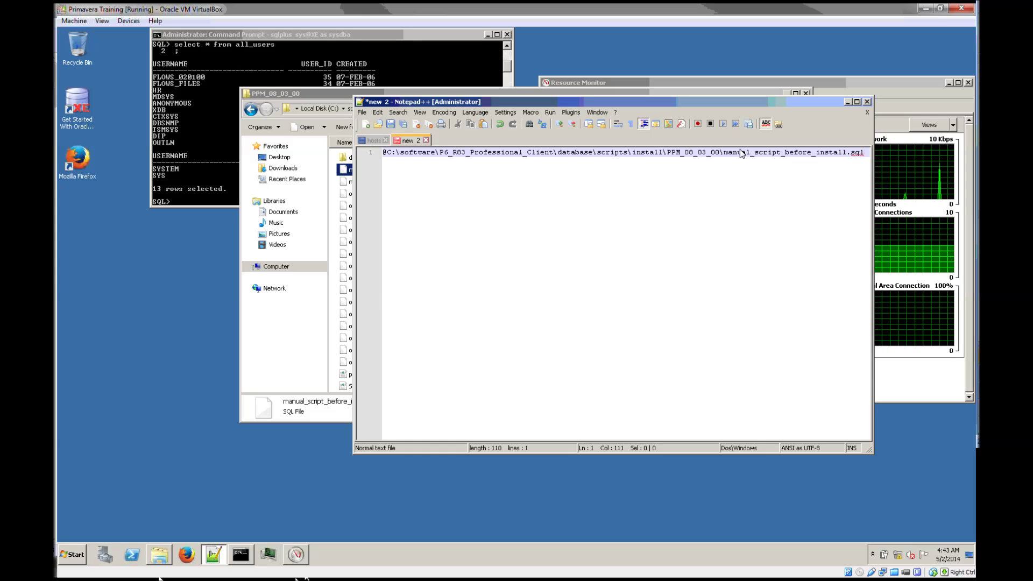
key("ctrl+a")
key("ctrl+c")
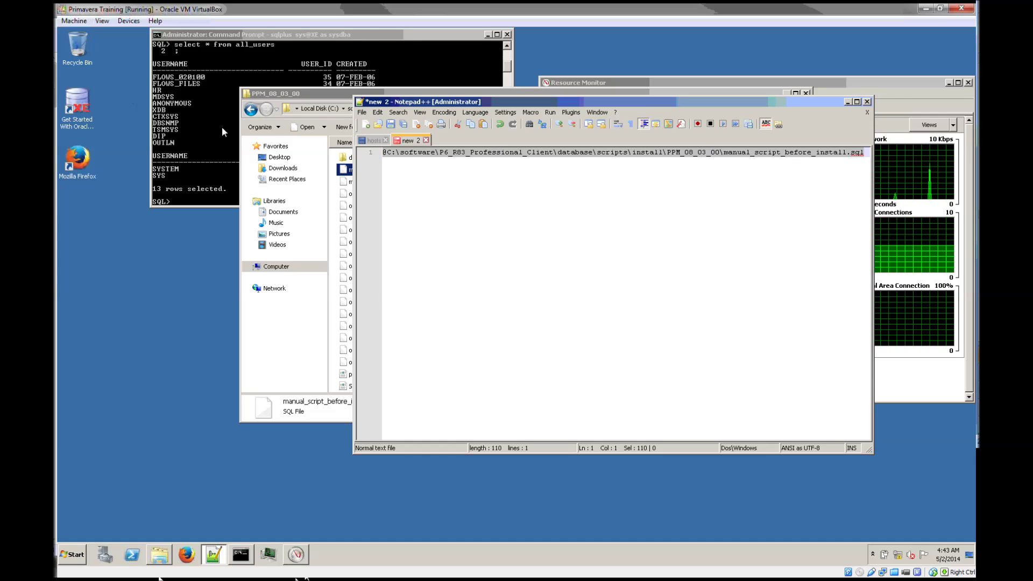
left_click(213, 130)
Step: Run the pasted script in SQL*Plus for two successful grants, then exit and close the console
right_click(235, 156)
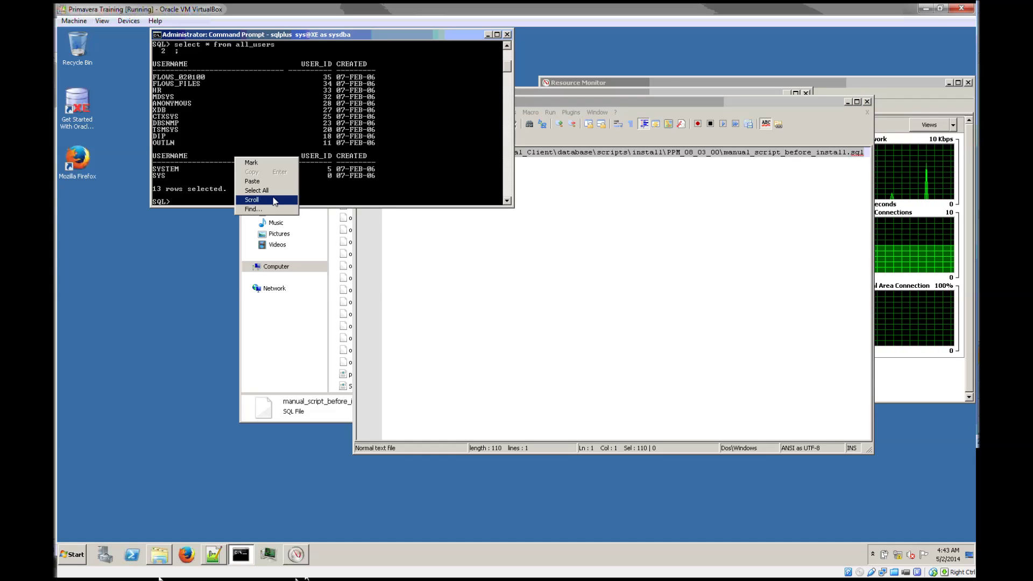
left_click(253, 183)
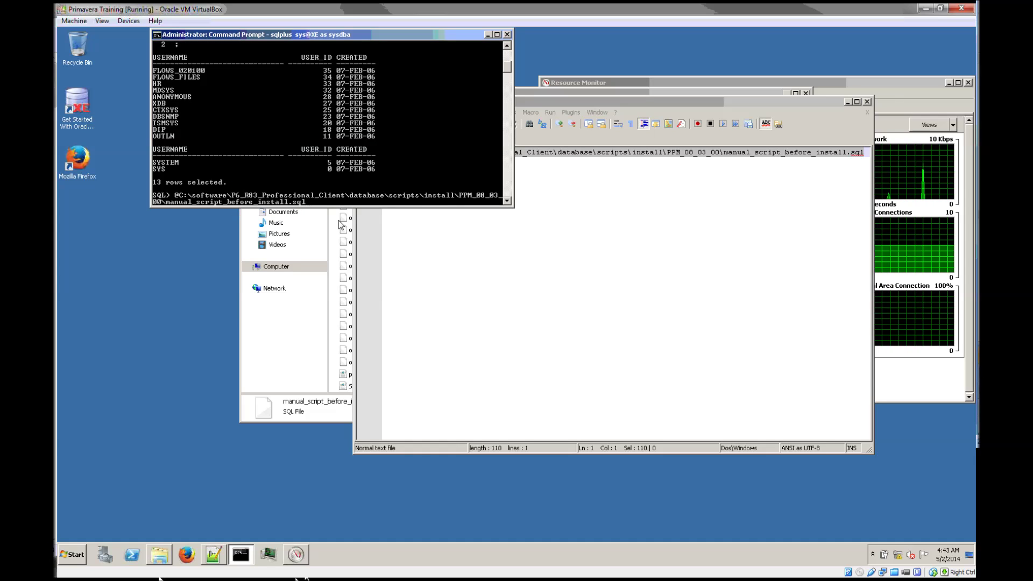
key("Return")
type("exit")
key("Return")
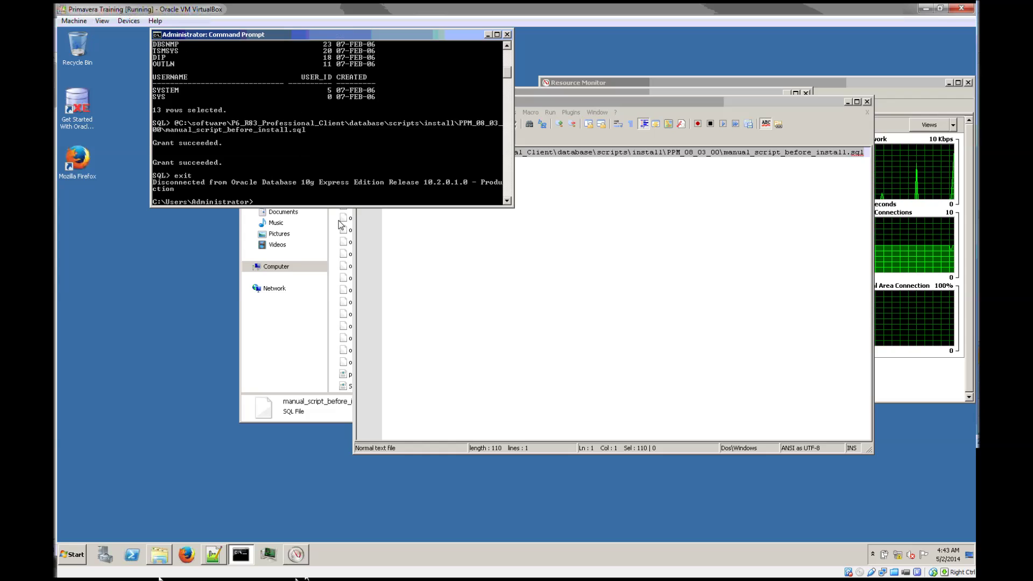
left_click(507, 35)
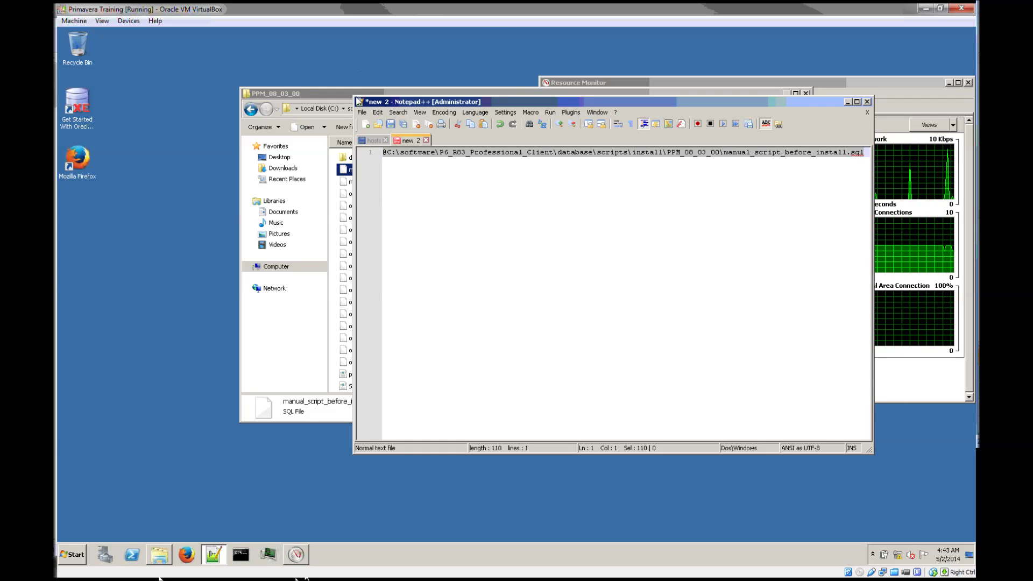
left_click(342, 95)
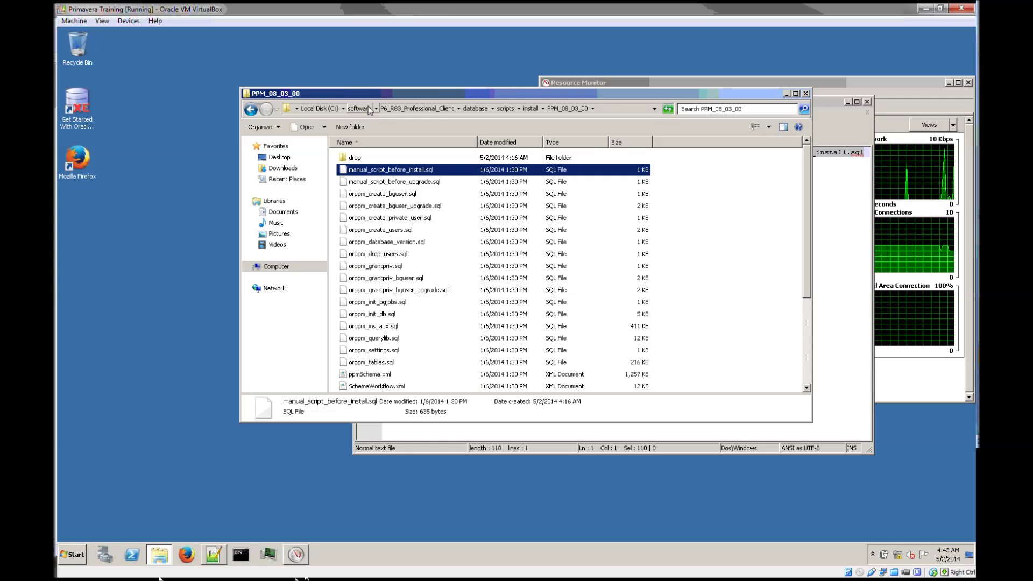
left_click(359, 108)
Step: Run dbsetup.bat from P6_R83_Professional_Client\database to launch the Primavera Database Setup Wizard
double_click(373, 157)
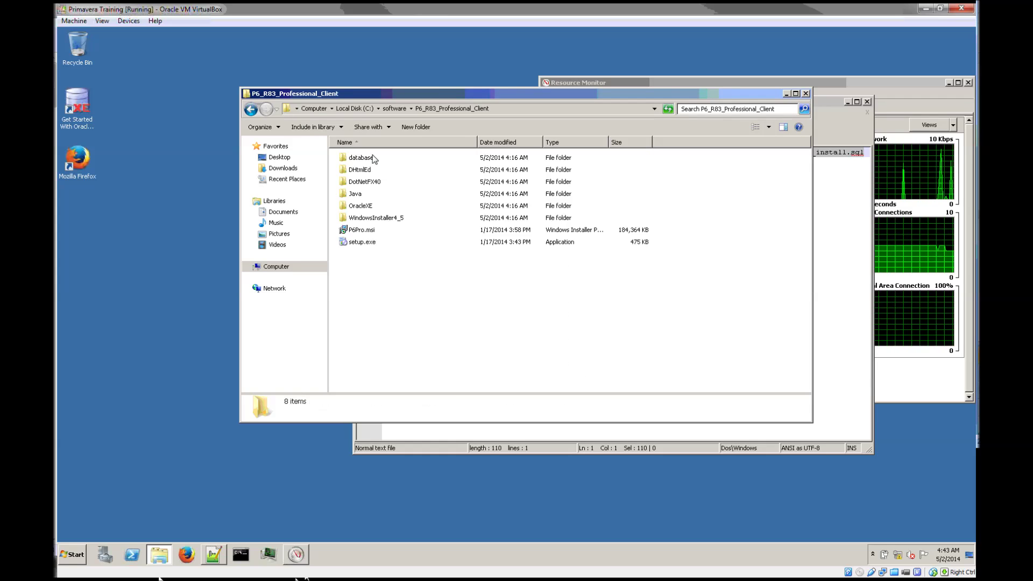
double_click(359, 158)
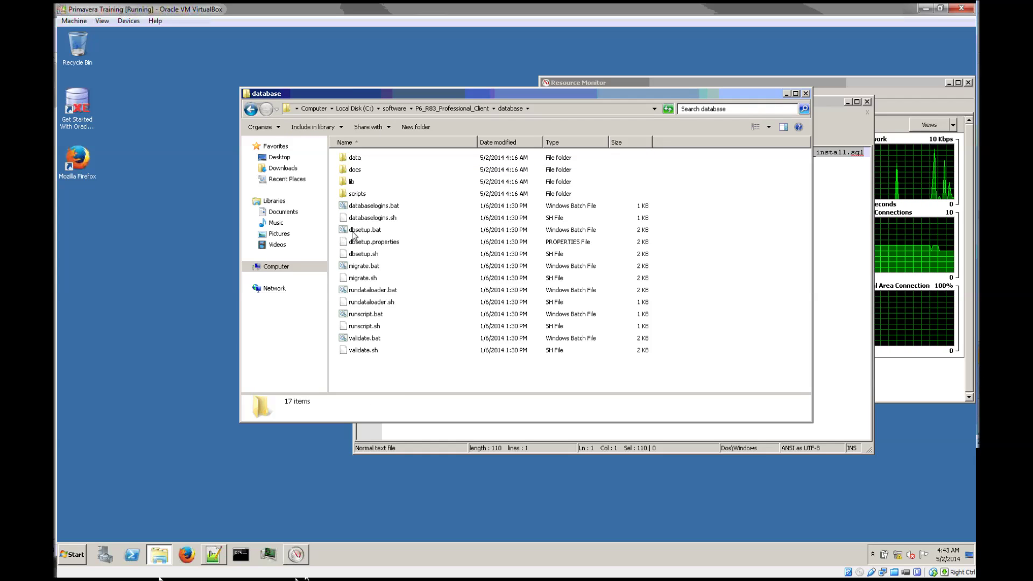
left_click(358, 236)
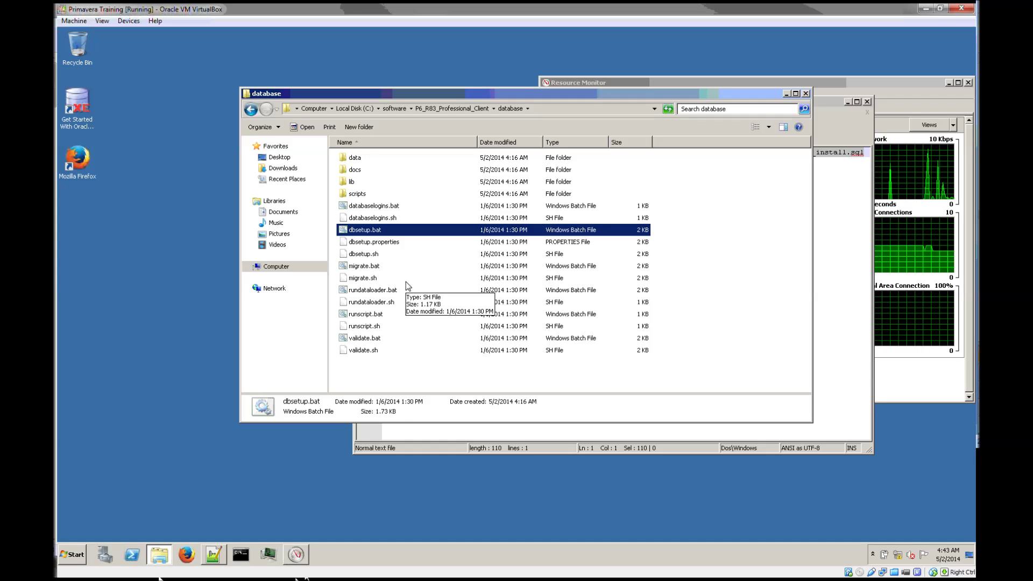
double_click(363, 233)
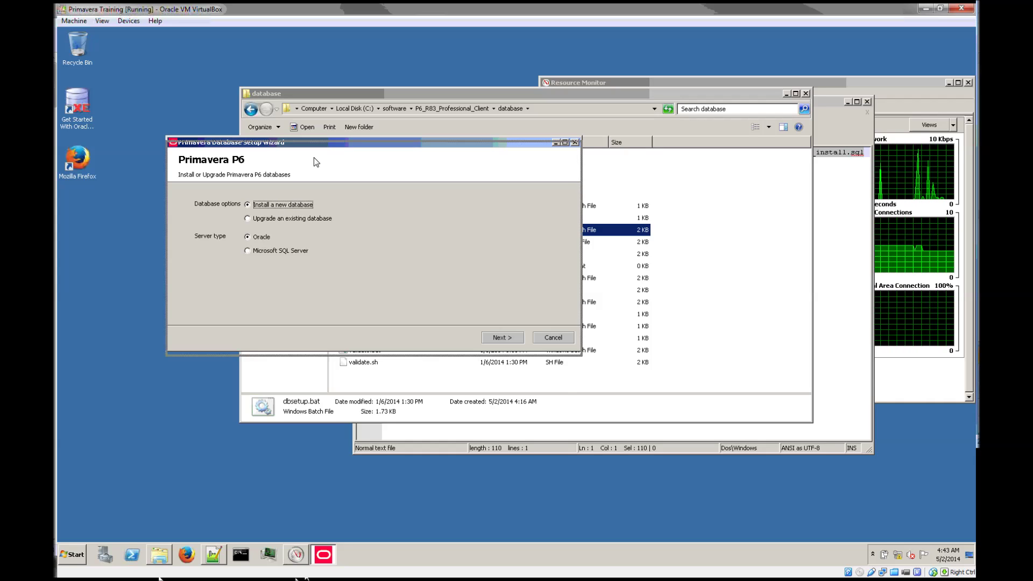
left_click_drag(315, 143, 286, 212)
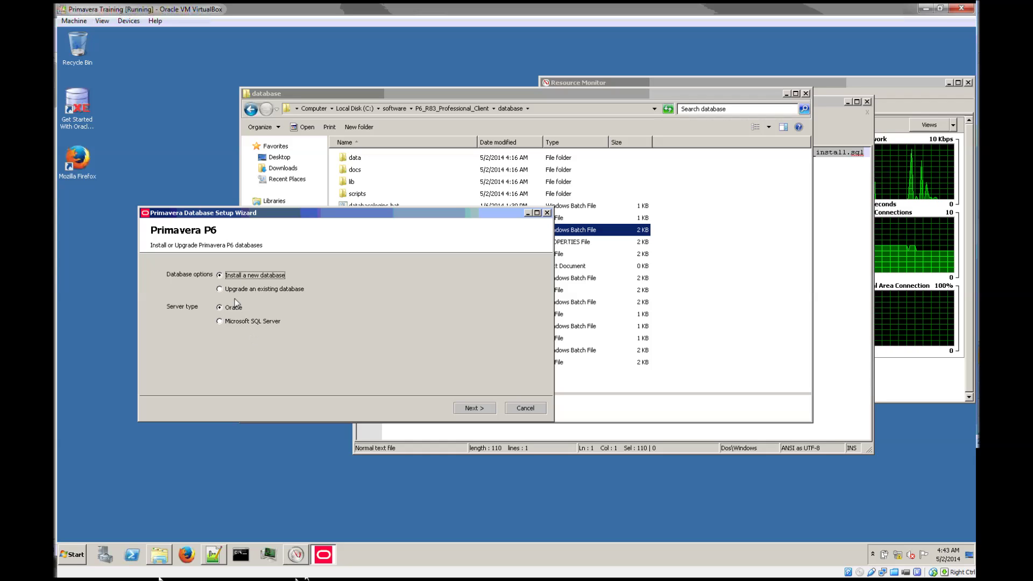
Step: Choose a new Oracle install and connect with the DBA password and database name XE
left_click(483, 409)
left_click(279, 291)
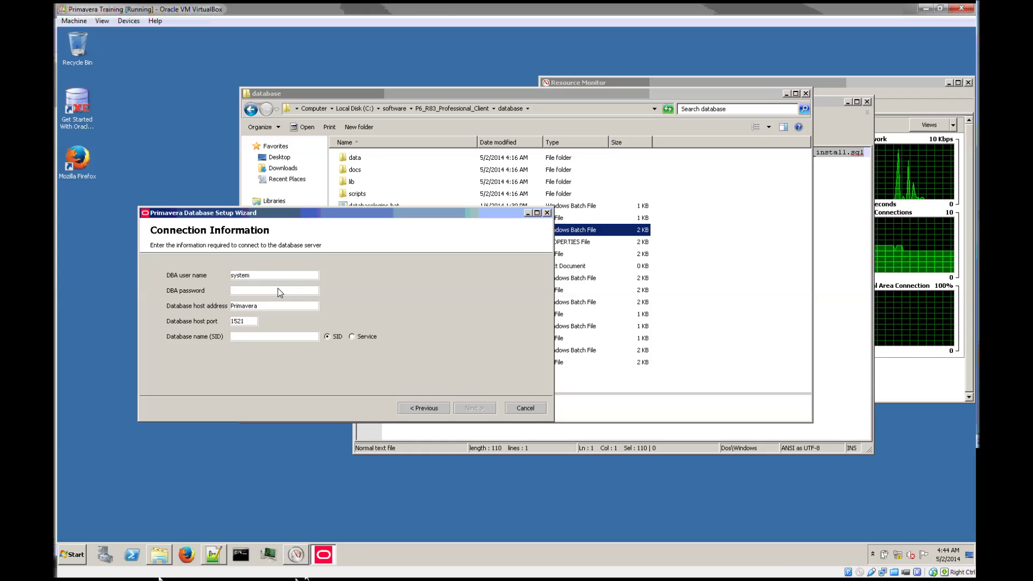
type("********")
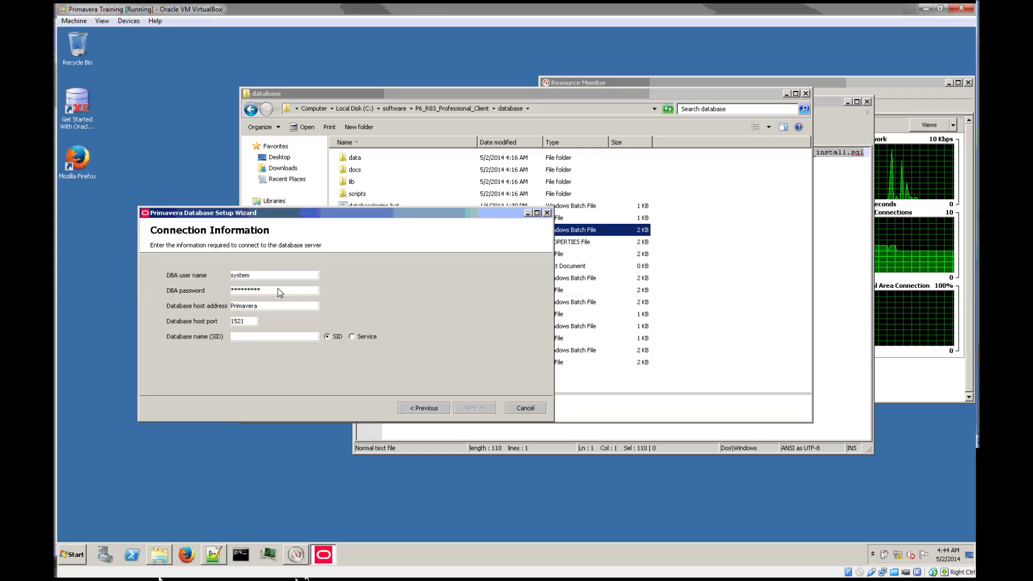
type("*")
key("Tab")
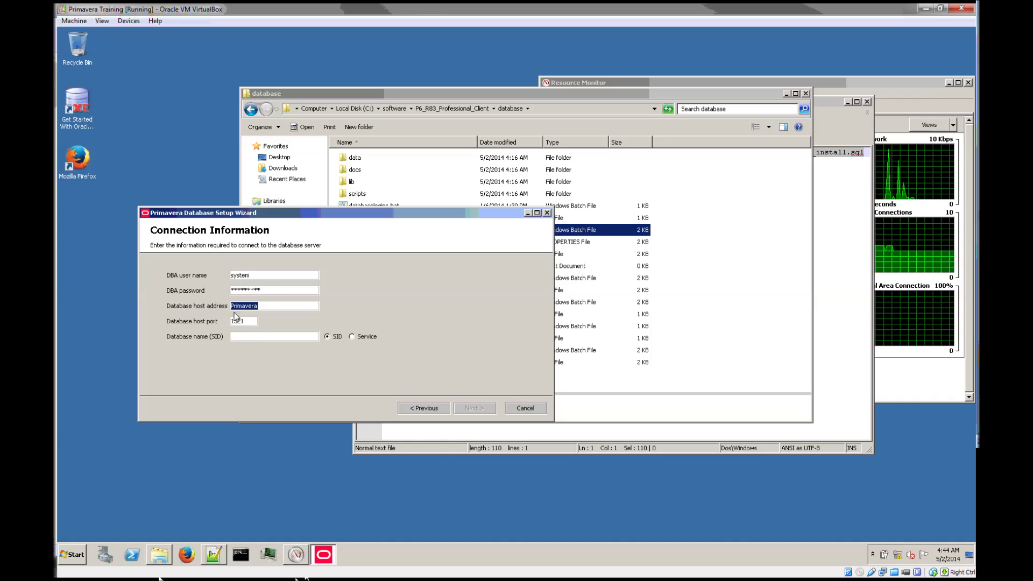
left_click(253, 338)
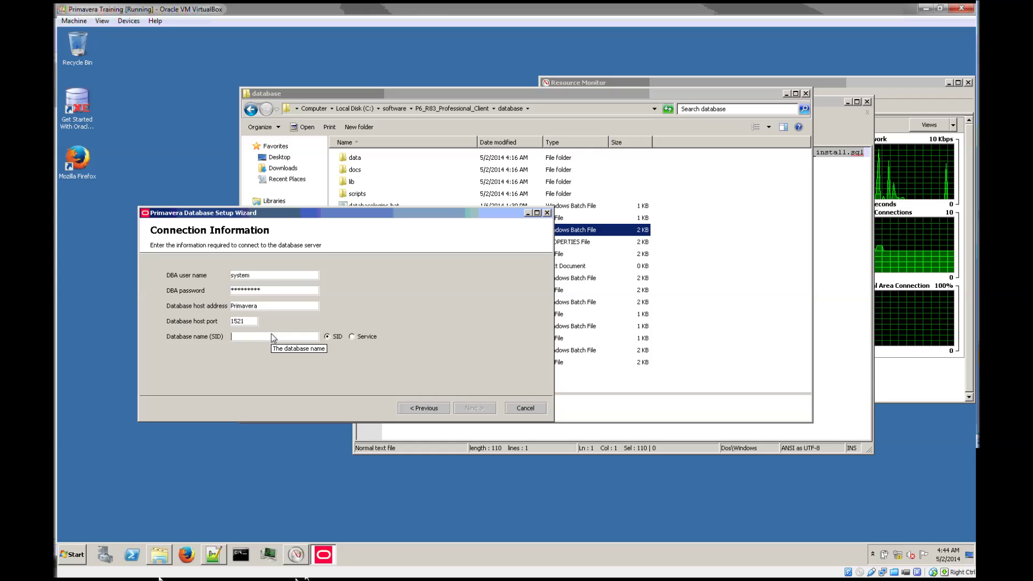
type("XE")
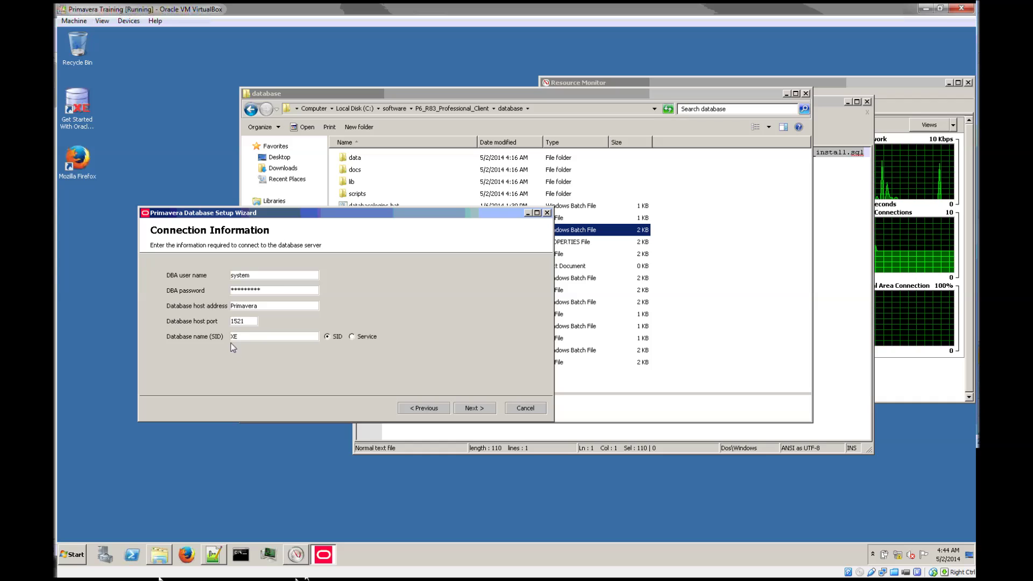
left_click(483, 412)
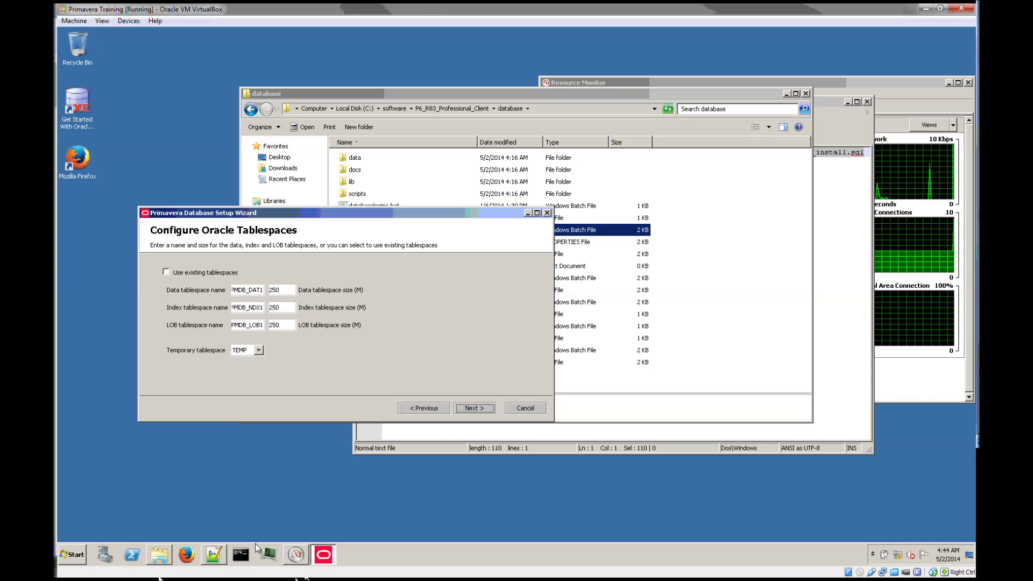
left_click(241, 555)
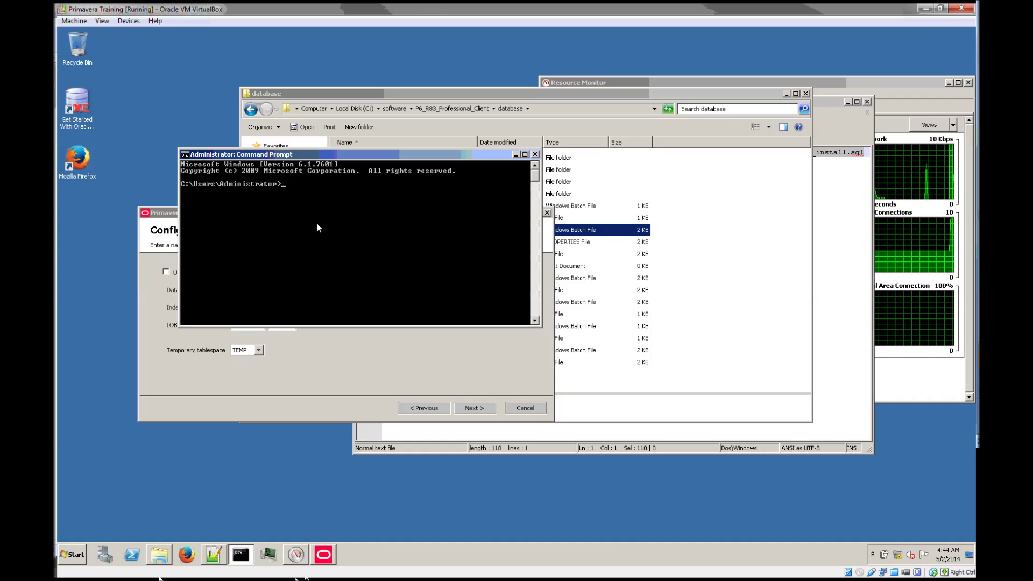
Step: Run tnsping xe in Command Prompt to confirm the XE alias responds
type("tnsping xe")
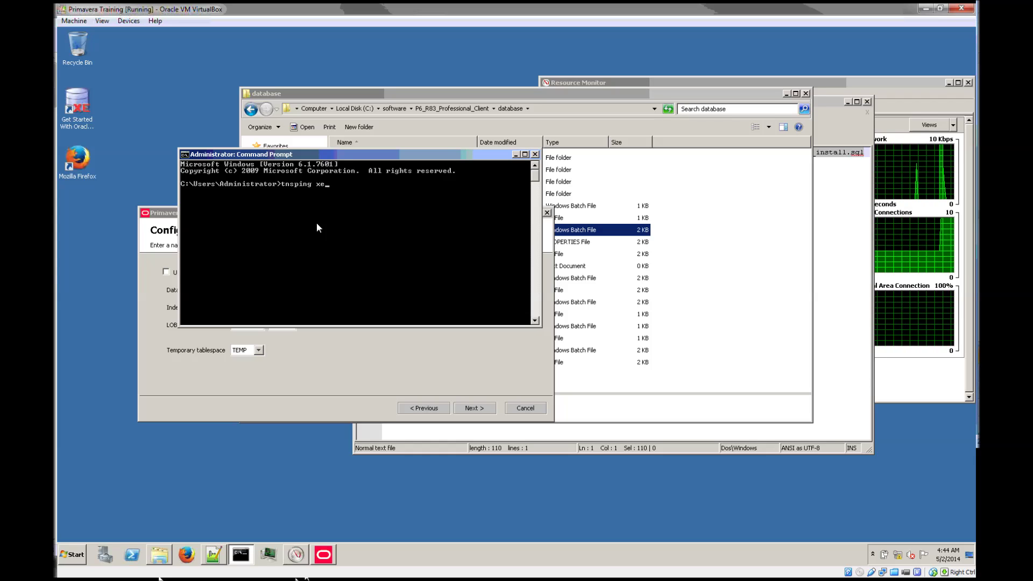
key("Return")
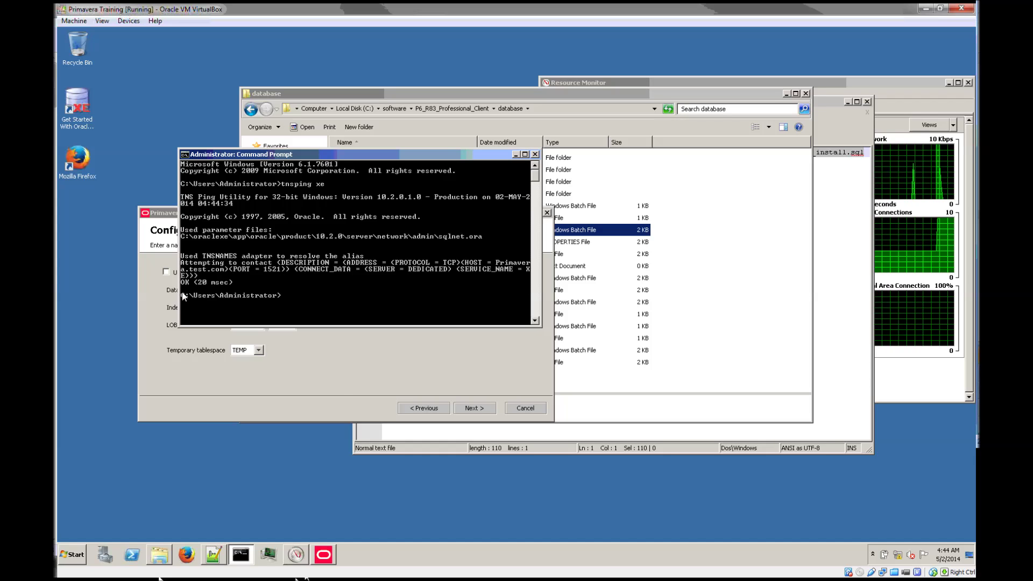
left_click(385, 393)
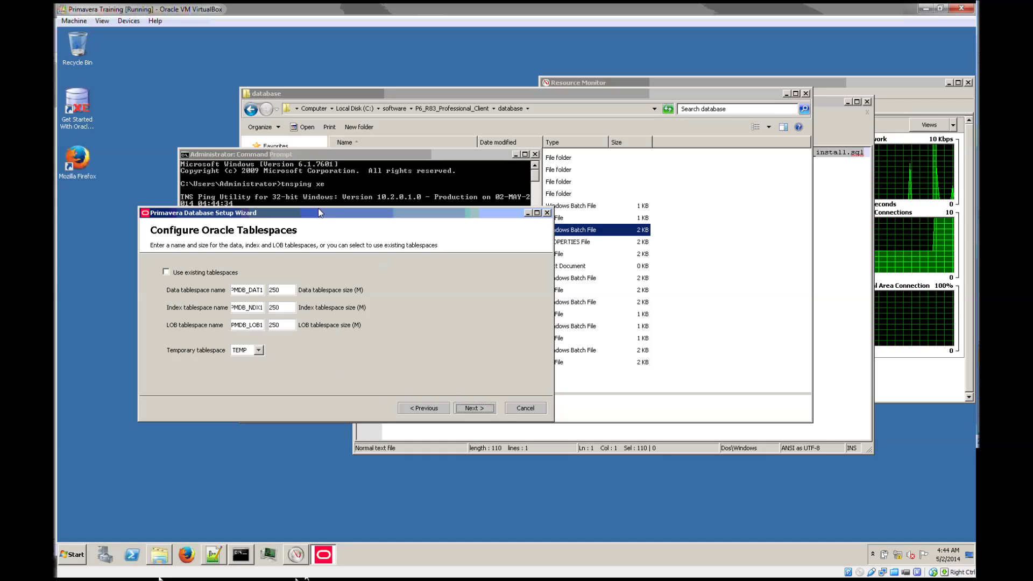
left_click(316, 204)
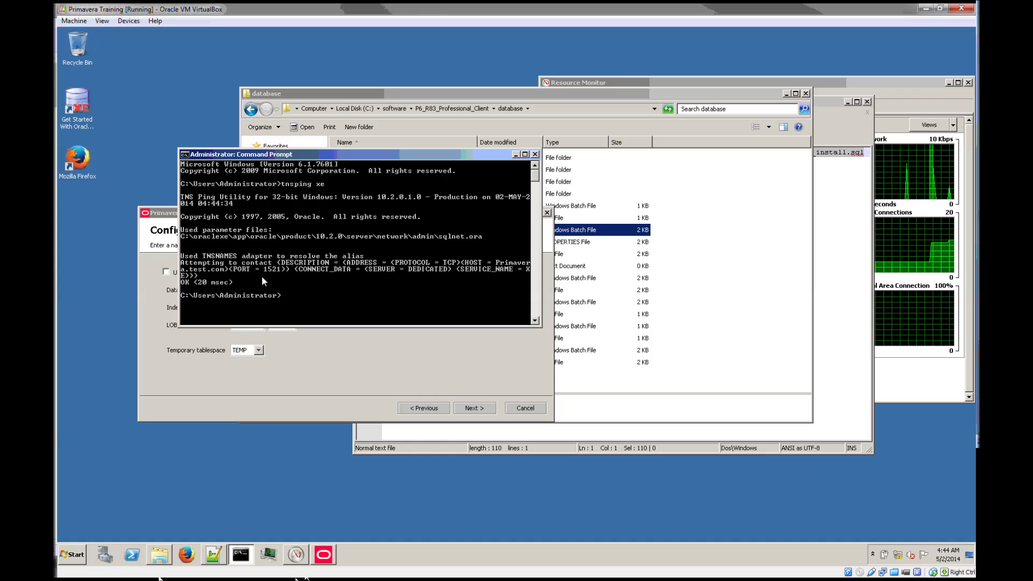
left_click(369, 374)
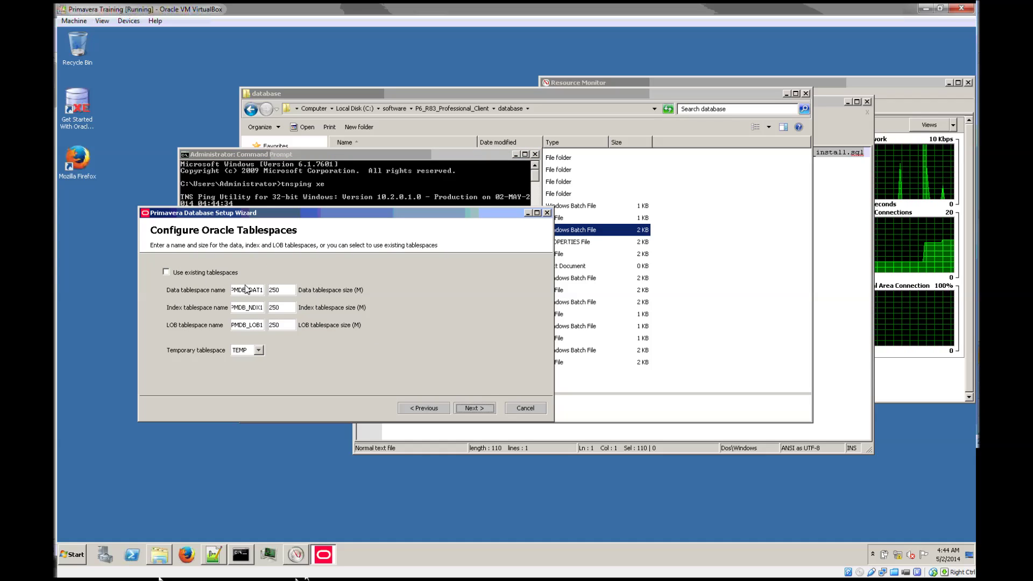
Step: Create the PMDB_DAT1, PMDB_NDX1 and PMDB_LOB1 tablespaces with default 250 MB sizes
double_click(235, 294)
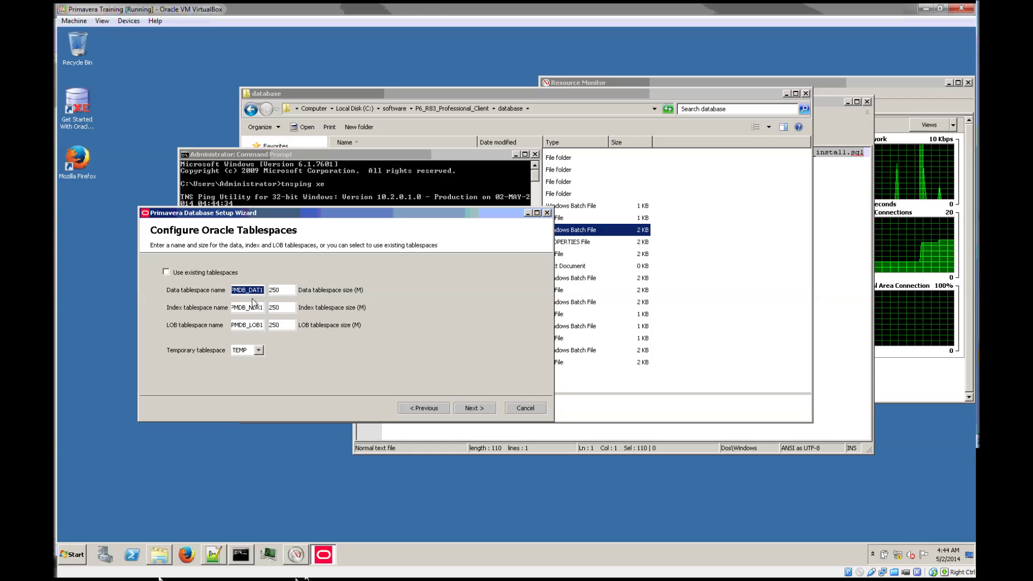
left_click(474, 408)
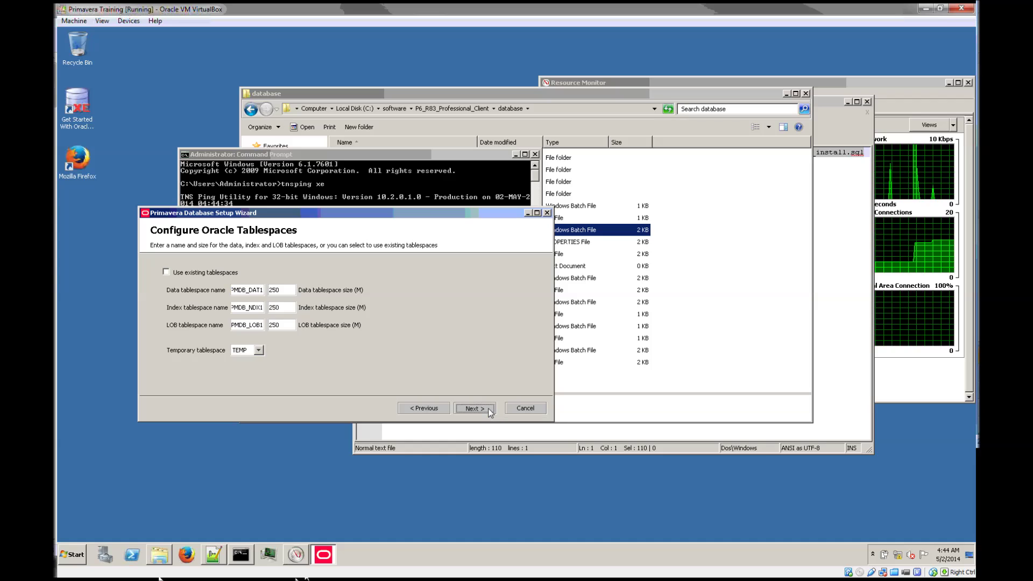
left_click(488, 408)
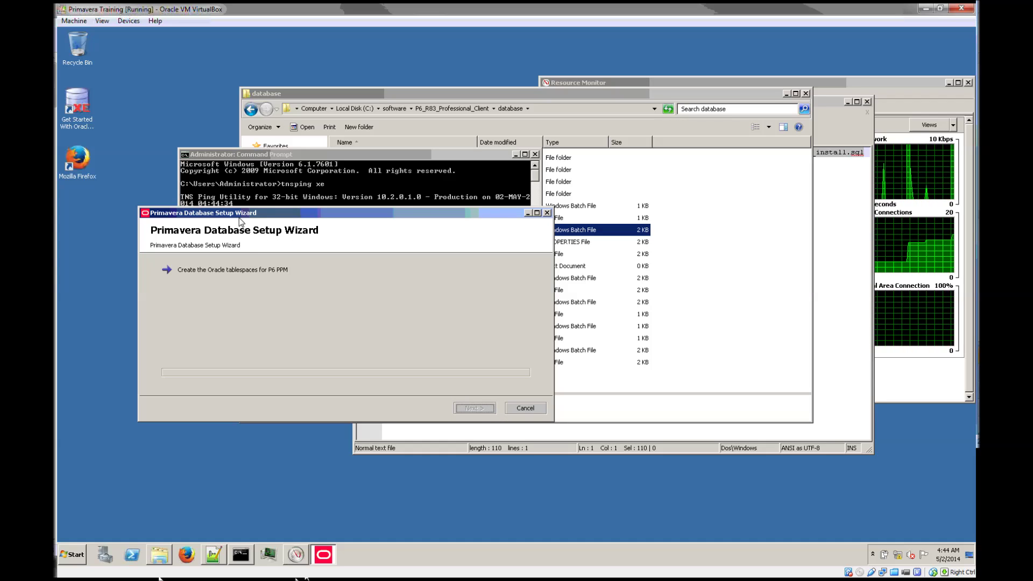
left_click_drag(238, 215, 213, 276)
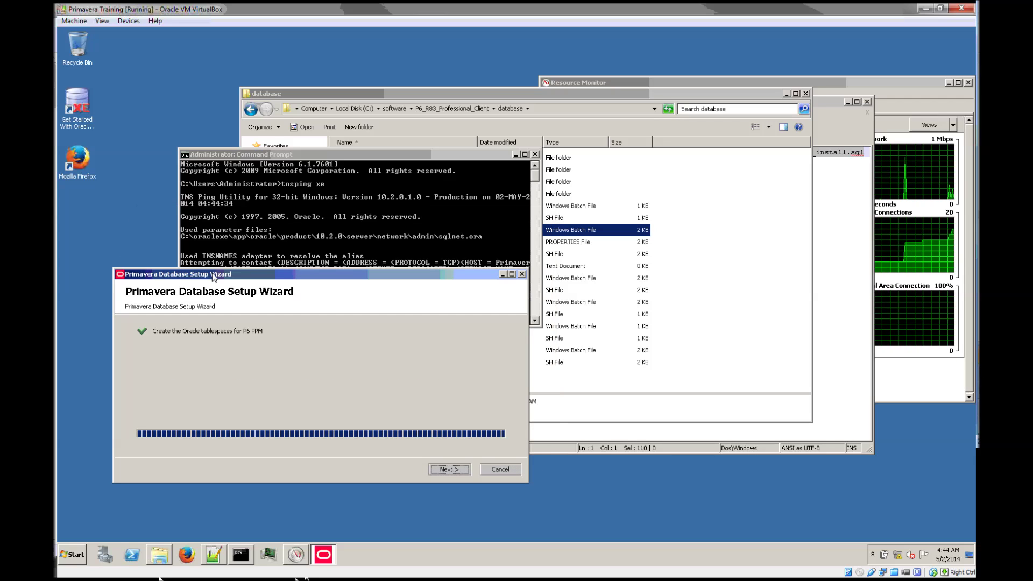
Step: Set passwords for the default administrative and privileged Oracle users
left_click(449, 469)
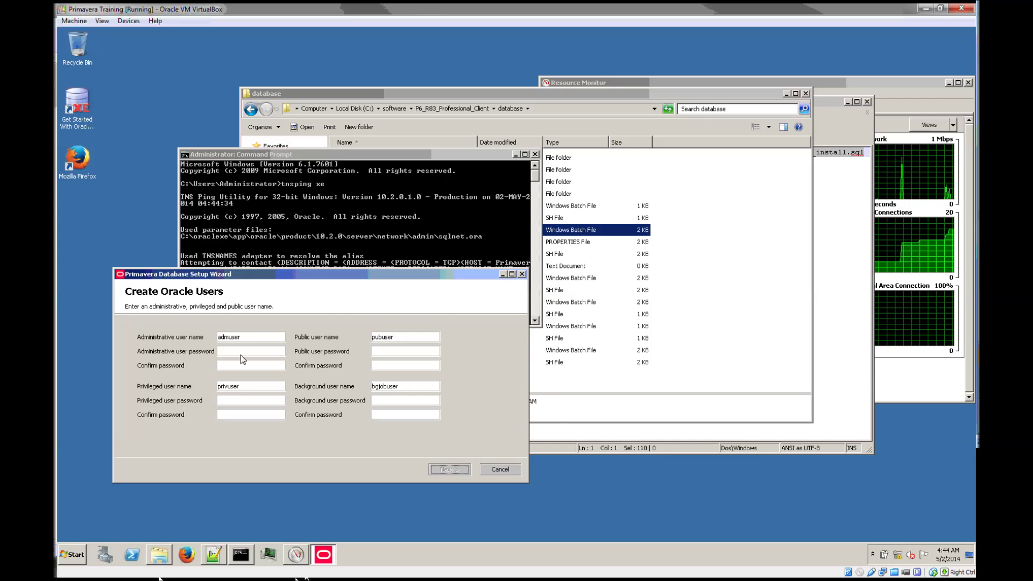
double_click(247, 338)
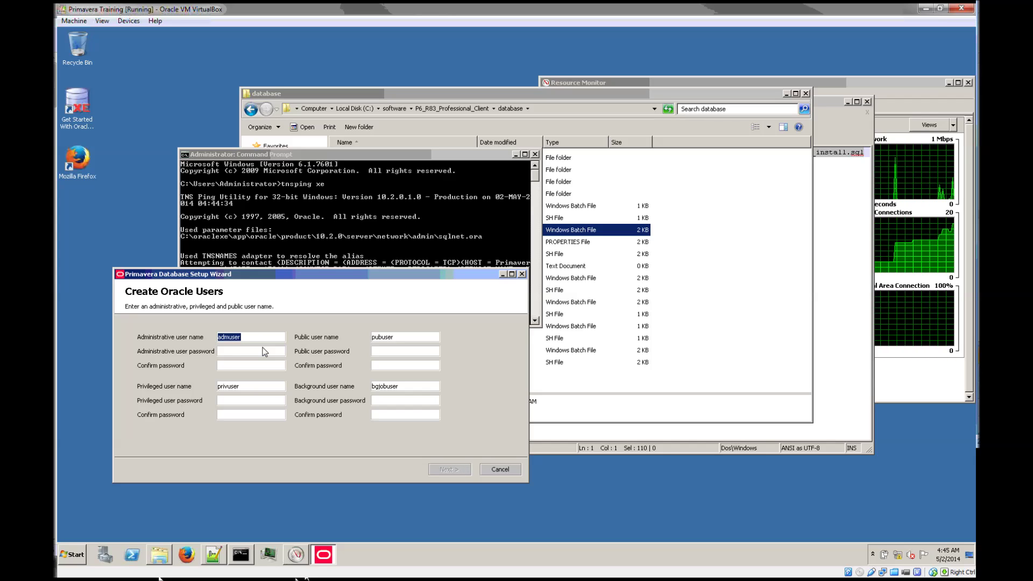
double_click(245, 338)
left_click(251, 353)
type("****************")
double_click(413, 334)
left_click(412, 352)
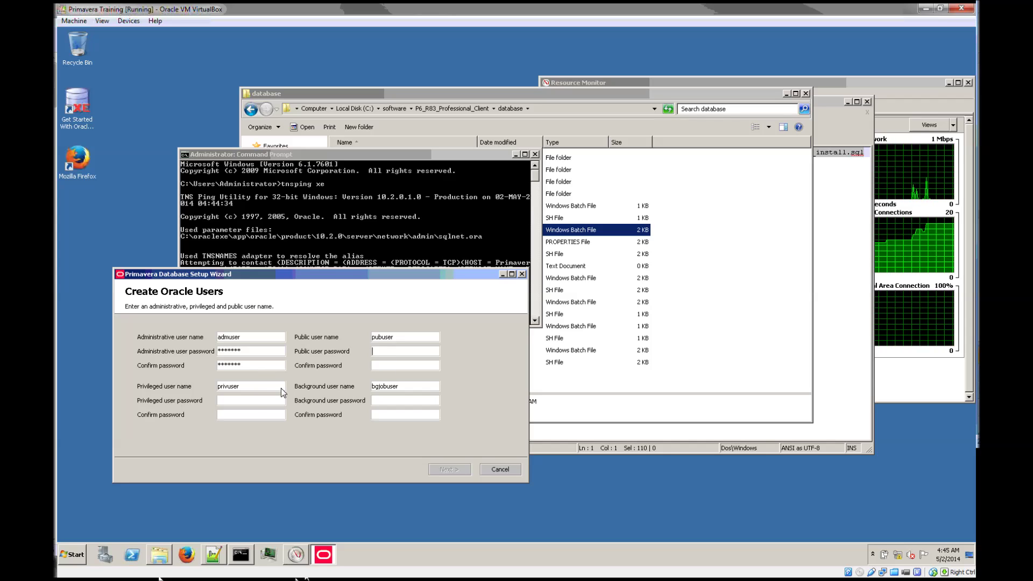
double_click(240, 387)
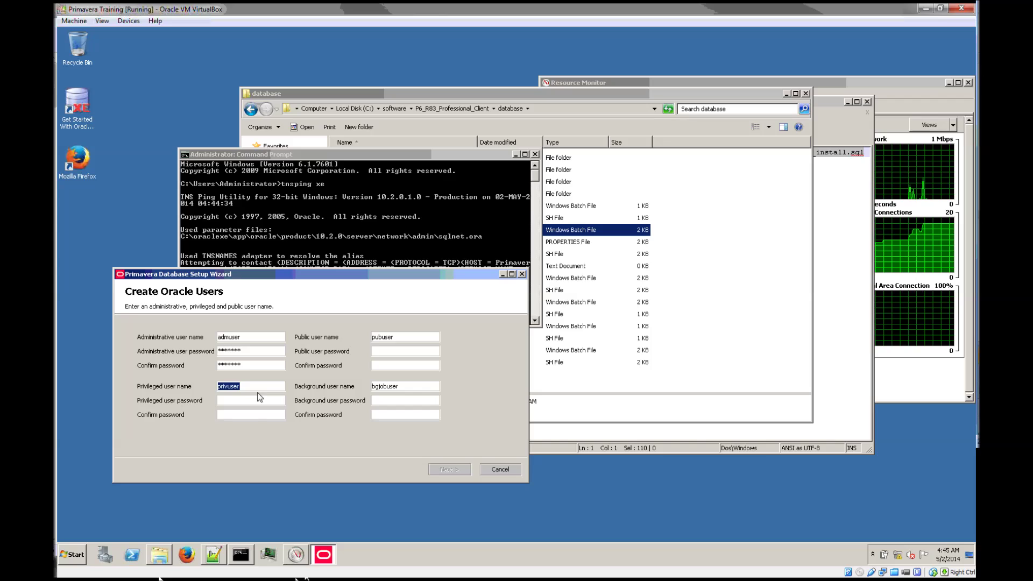
left_click(255, 401)
type("*********")
left_click(251, 414)
type("*********")
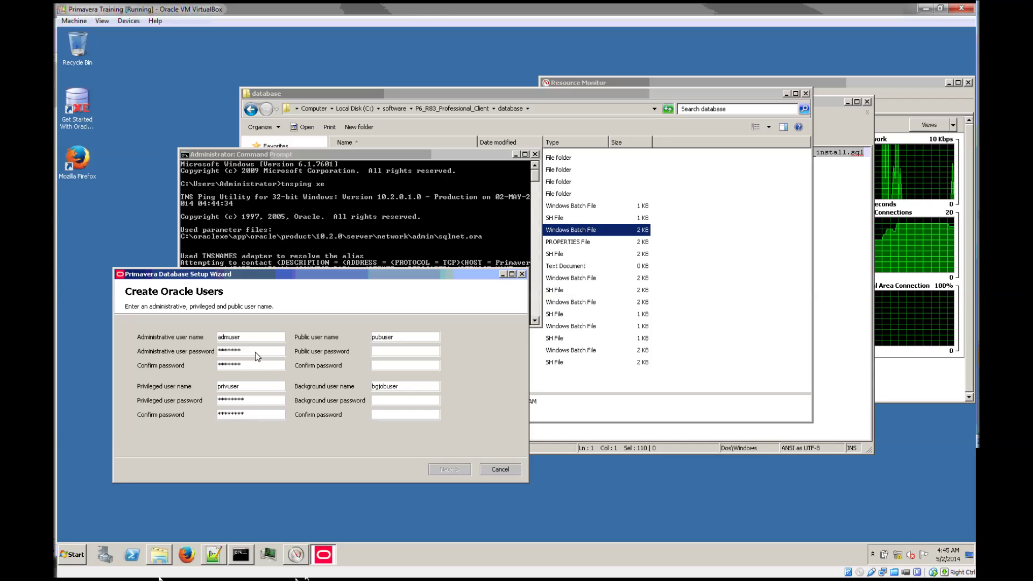
Step: Set the public and background user passwords and create the users
double_click(402, 337)
left_click(398, 351)
key("ctrl+v")
left_click(400, 365)
key("ctrl+v")
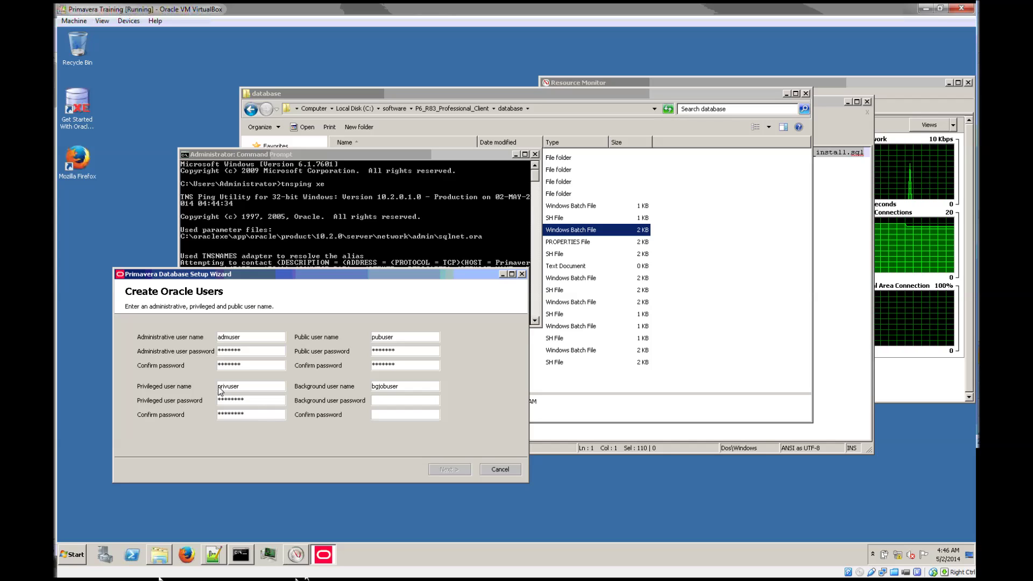
double_click(407, 385)
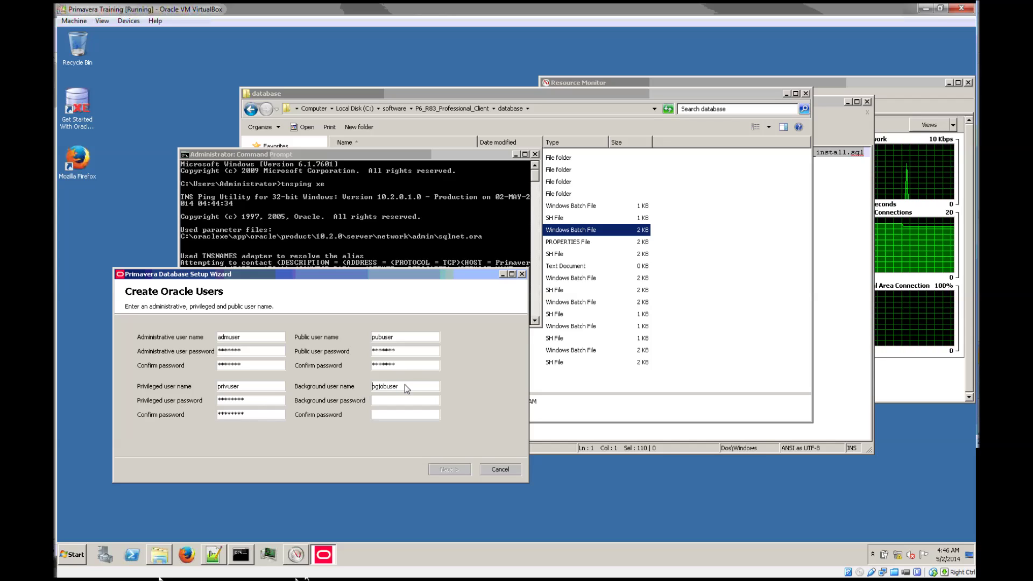
left_click(416, 403)
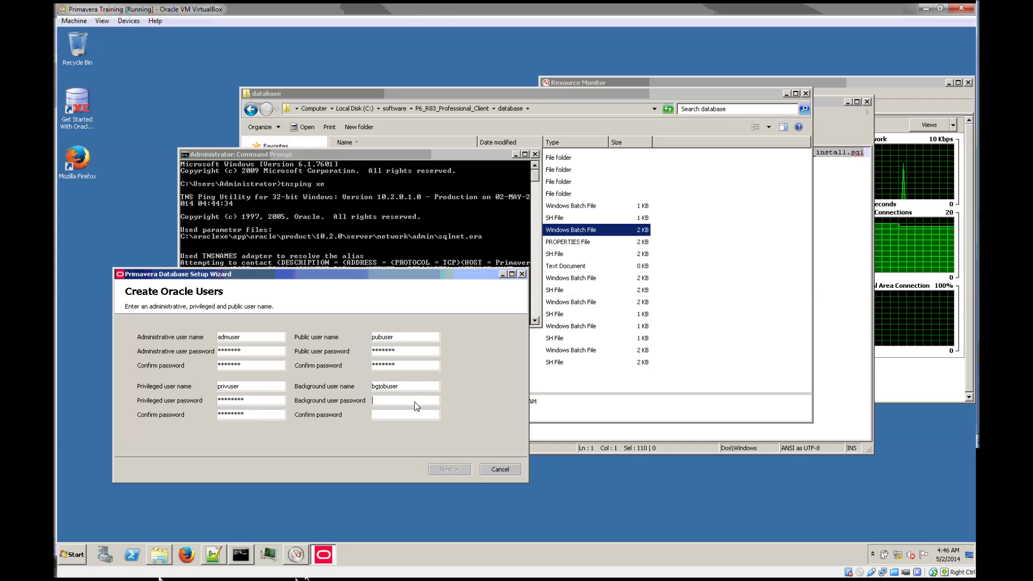
type("******************")
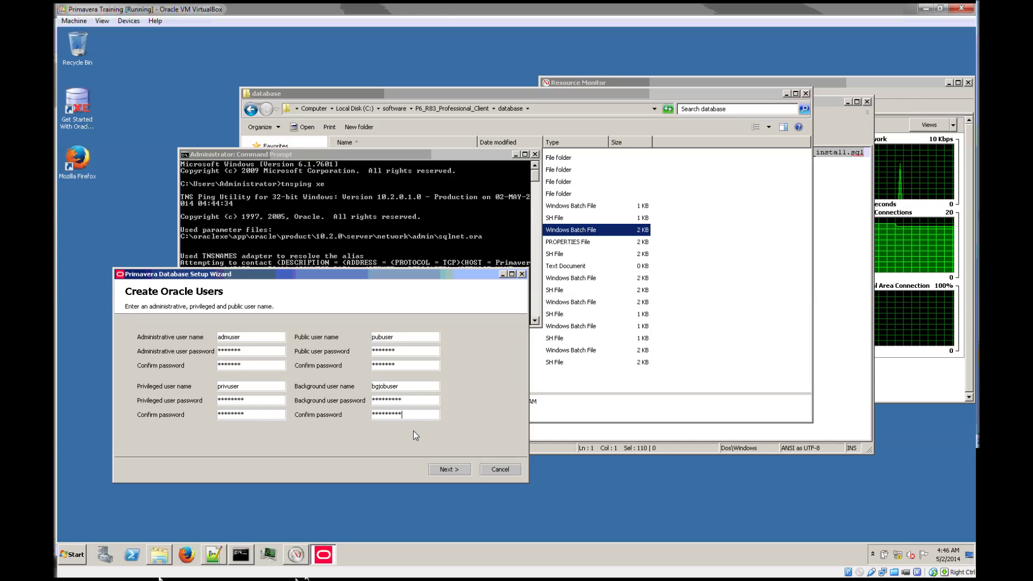
left_click(457, 469)
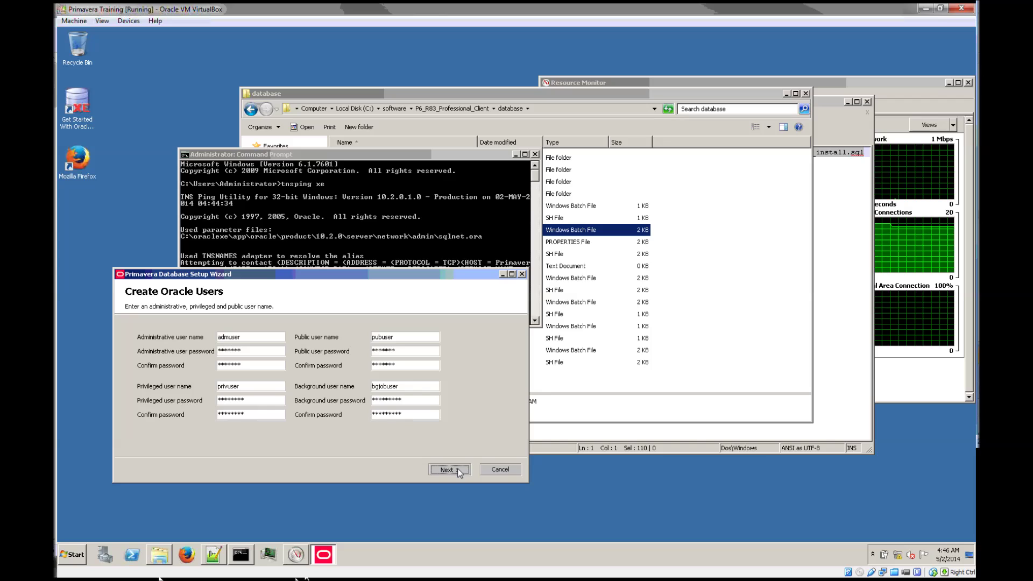
left_click(262, 365)
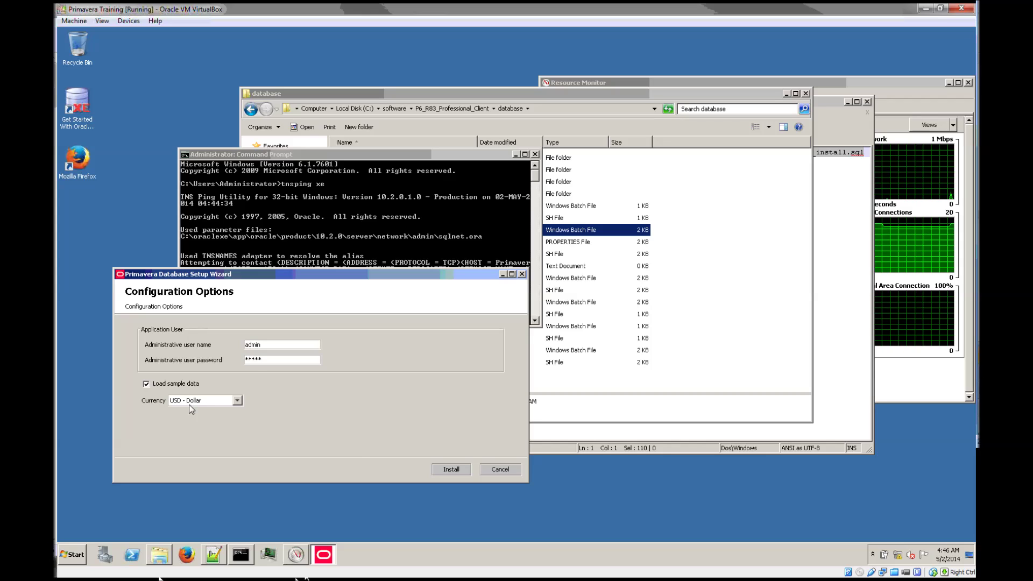
Step: Enter the admin user password and install the database with USD sample data
left_click(452, 470)
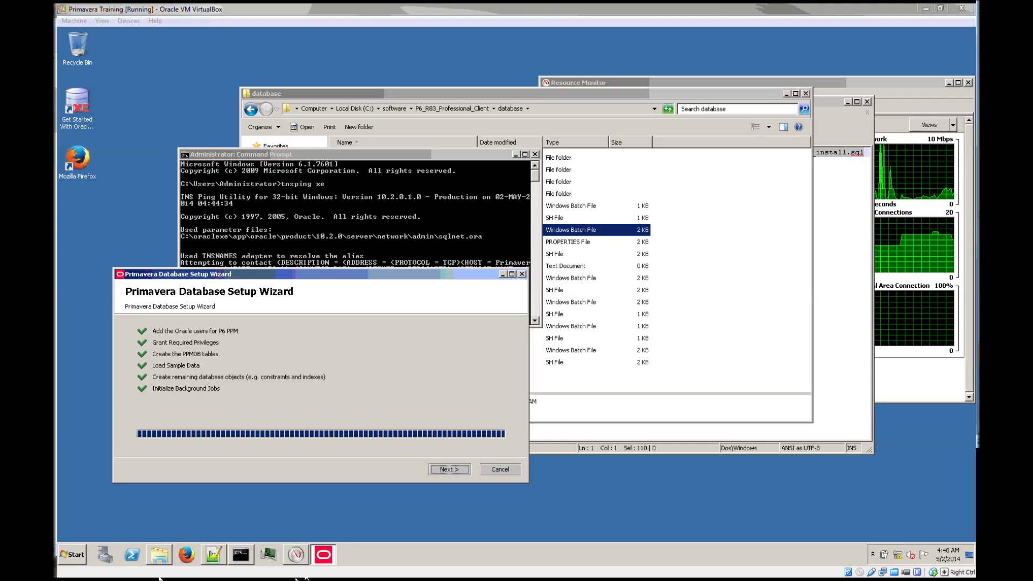
left_click(457, 469)
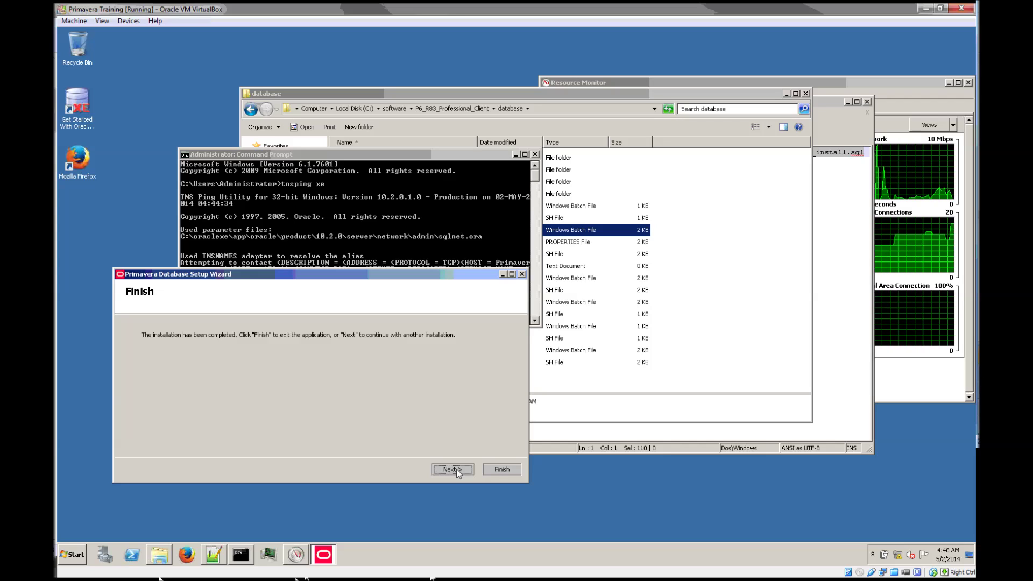
Step: Close the setup wizard, launch P6 Professional R8.3.2 from the Start menu, and list its database connections
left_click(514, 470)
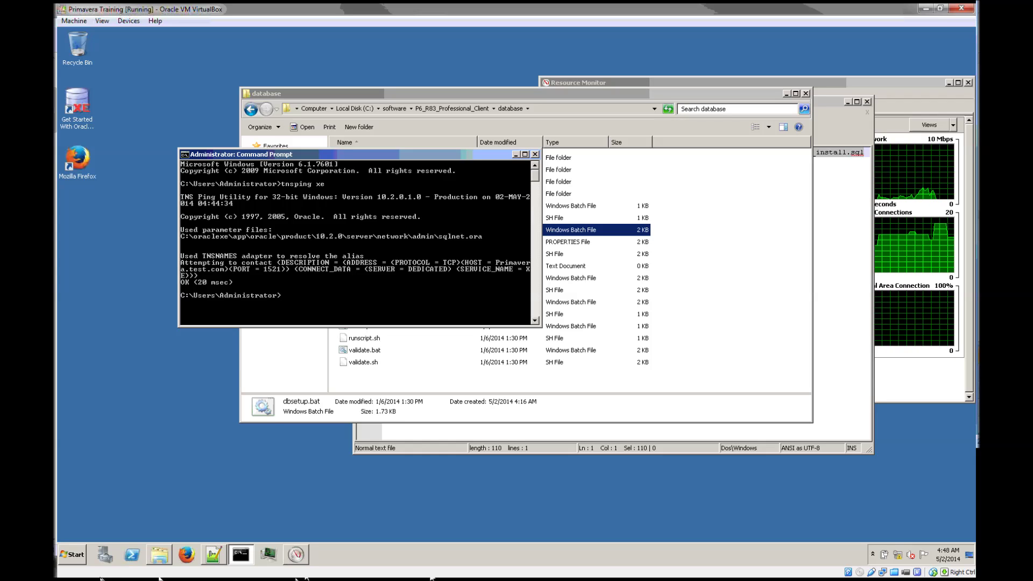
left_click(75, 554)
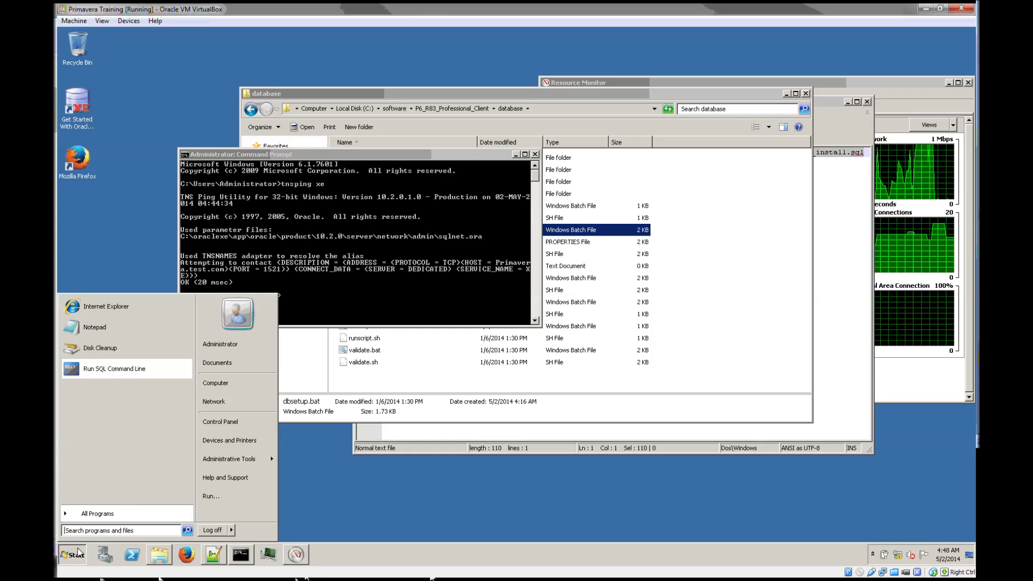
left_click(89, 517)
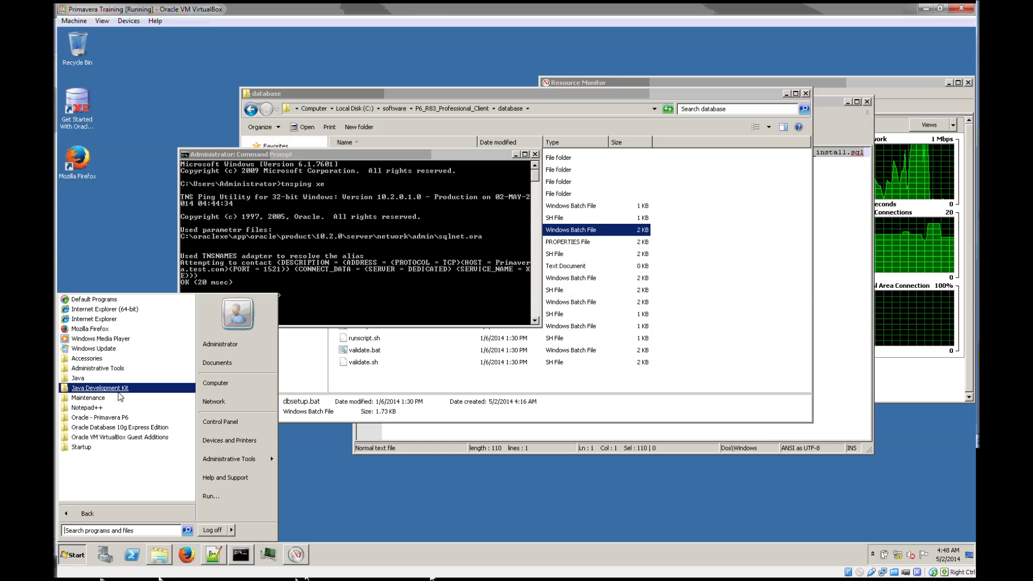
left_click(99, 417)
left_click(112, 427)
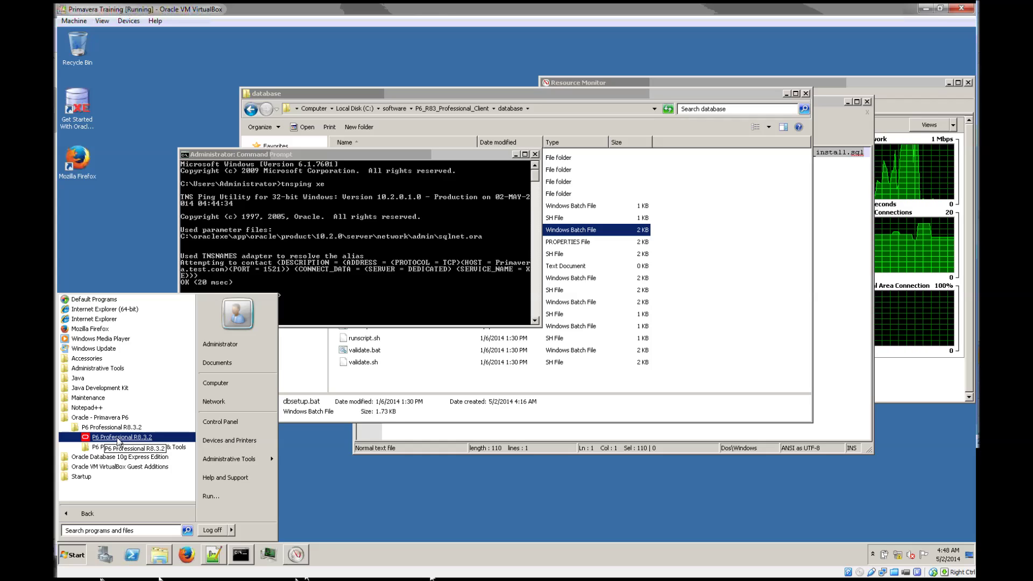
left_click(118, 438)
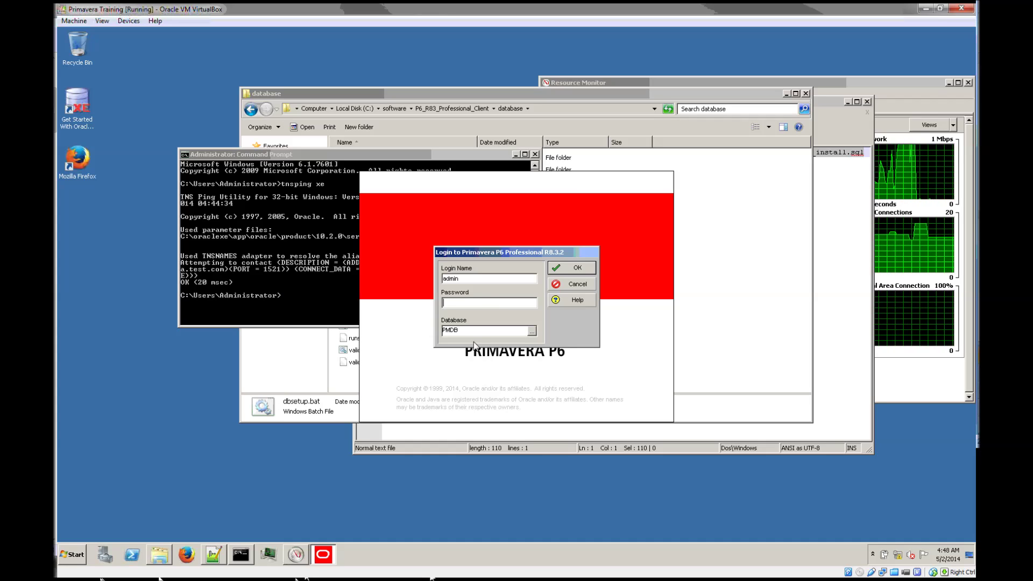
left_click(532, 331)
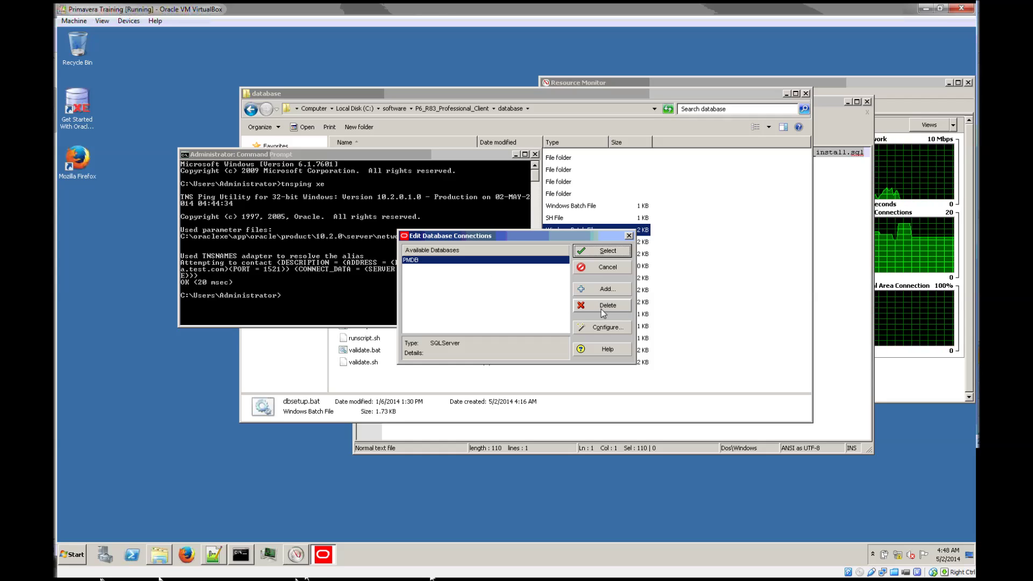
Step: Reconfigure the PMDB connection with the Oracle driver type and connection string XE
left_click(604, 331)
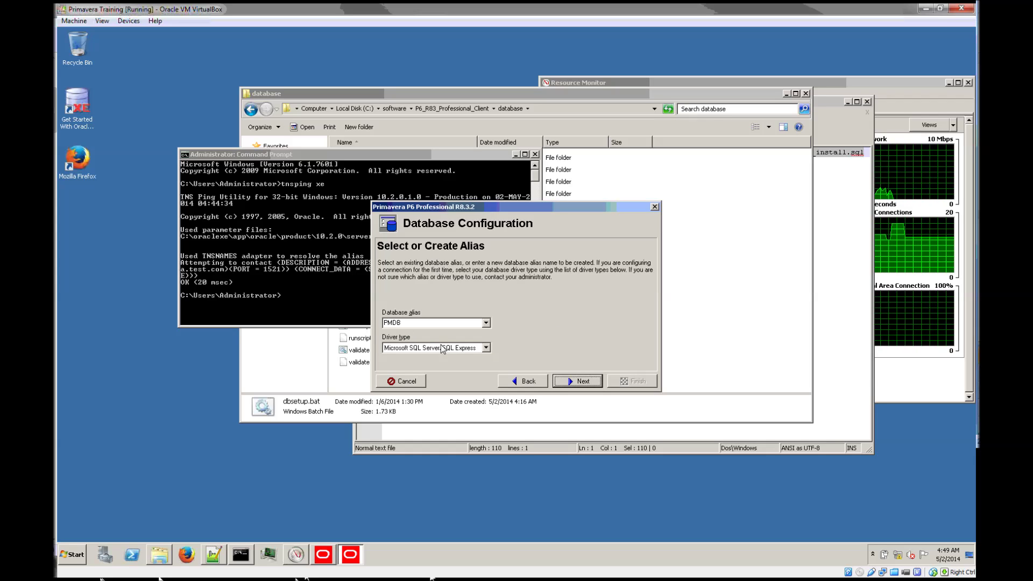
left_click(485, 349)
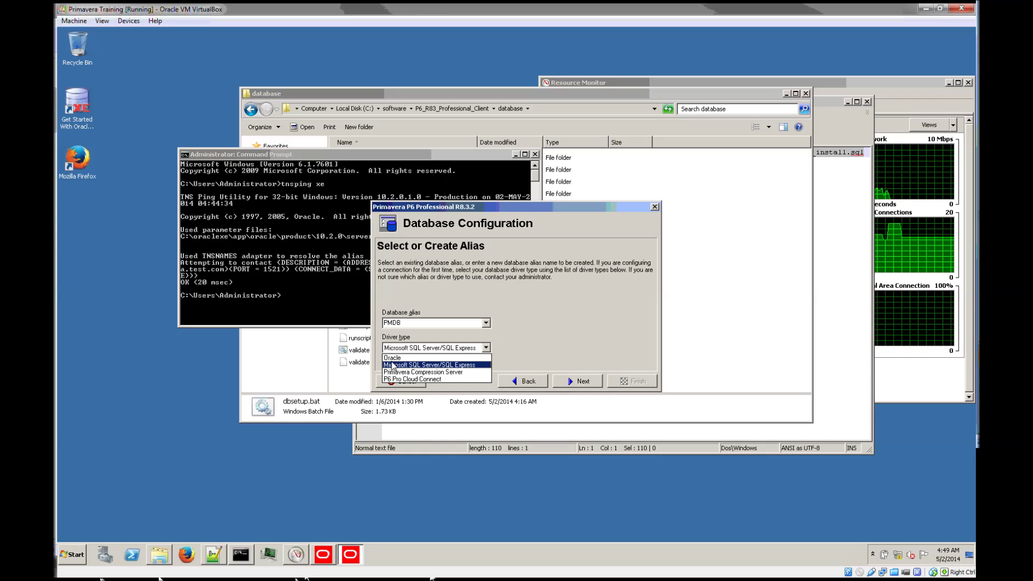
left_click(407, 358)
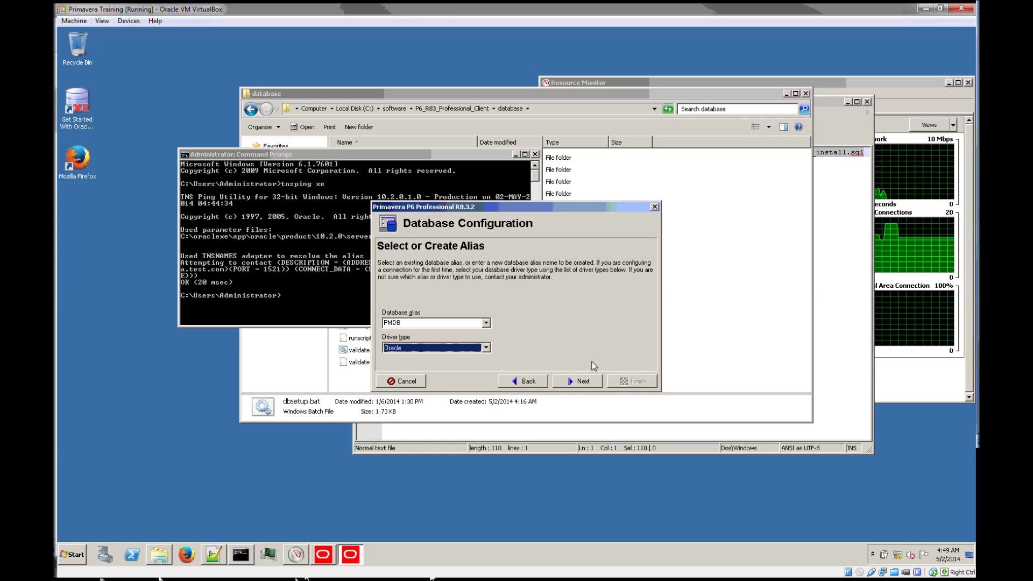
left_click(592, 386)
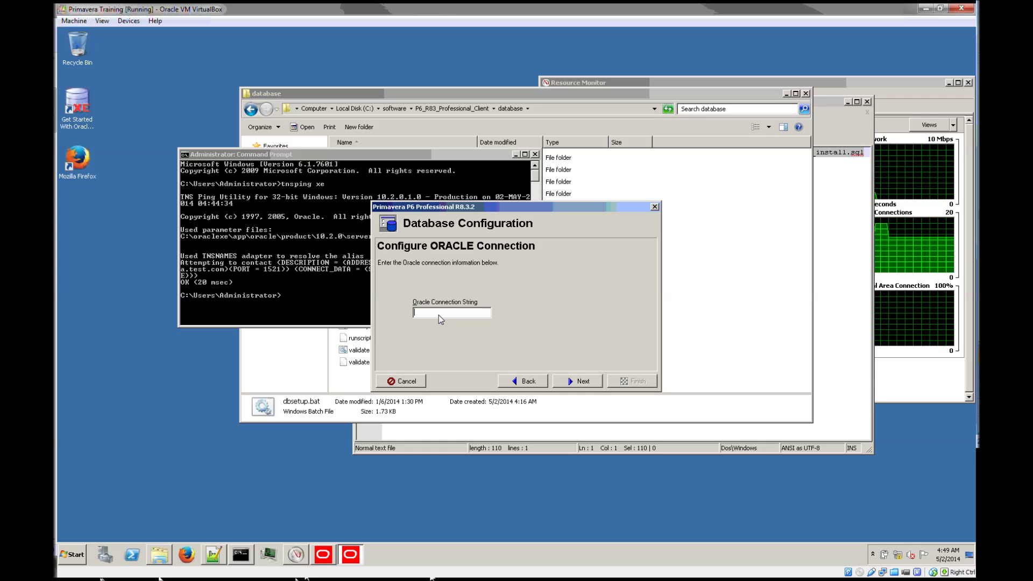
type("E")
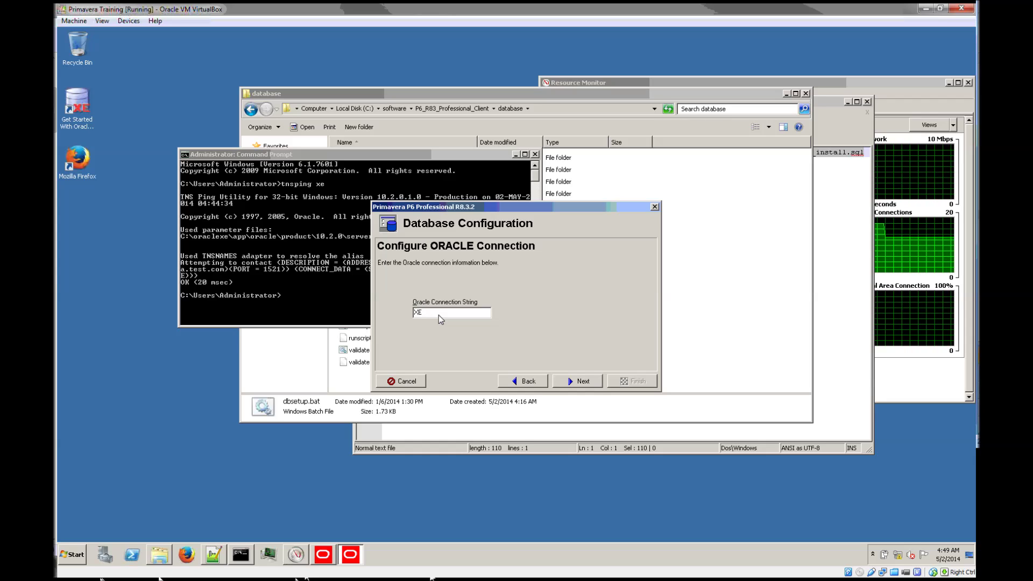
Step: Enter the public database username and password, test the connection successfully, and finish
left_click(572, 380)
left_click(400, 352)
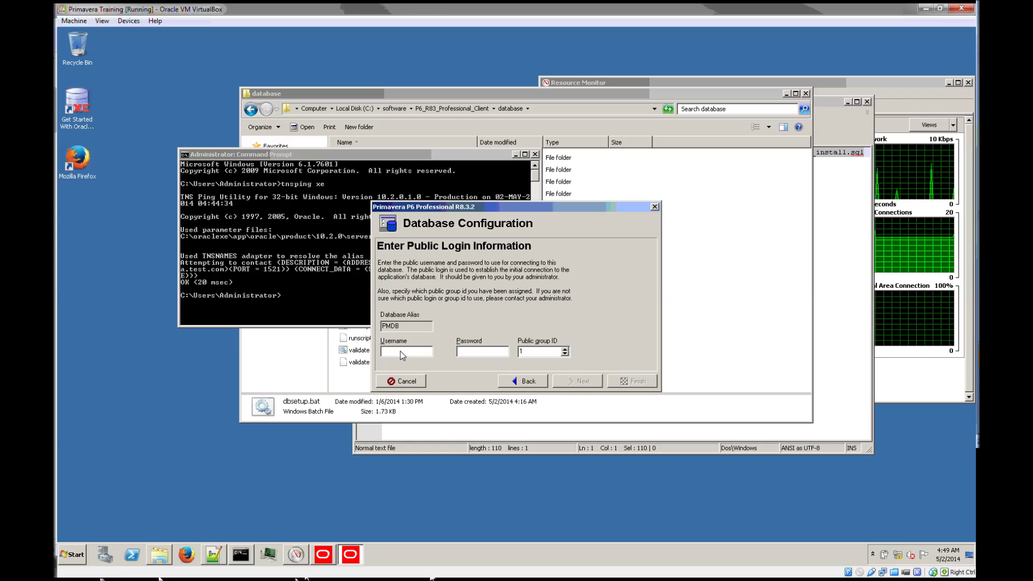
type("user")
key("Tab")
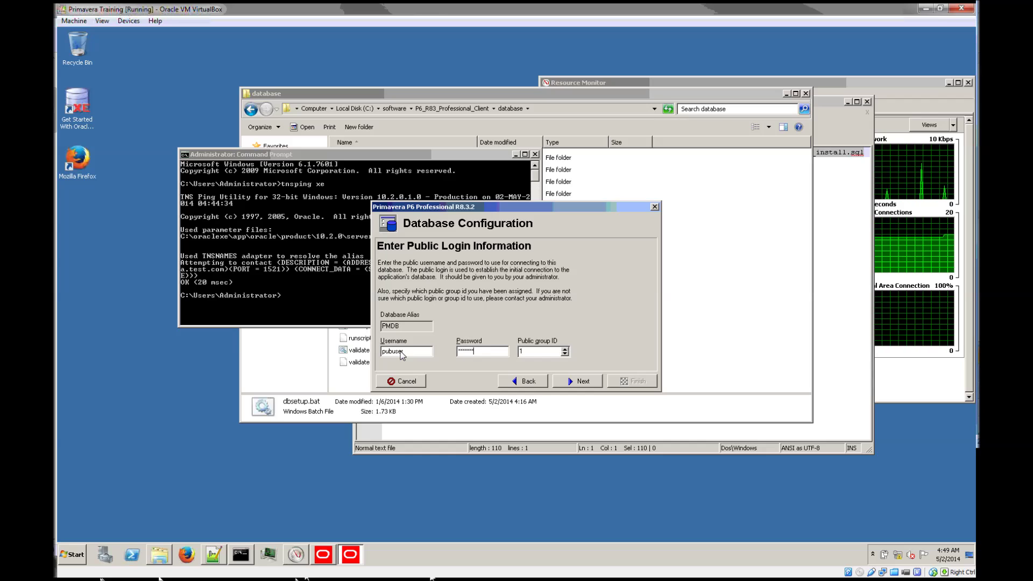
left_click(579, 383)
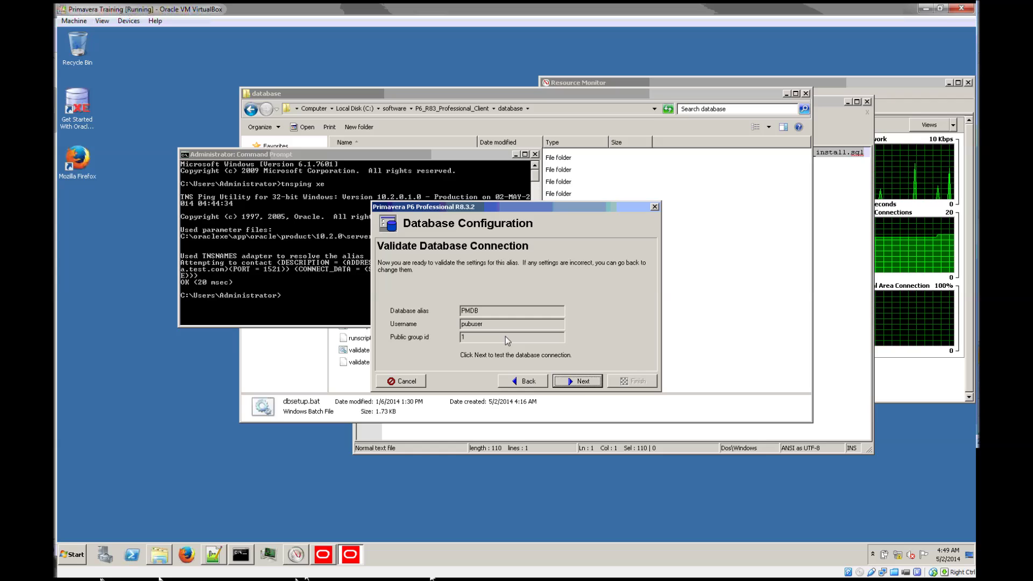
left_click(580, 383)
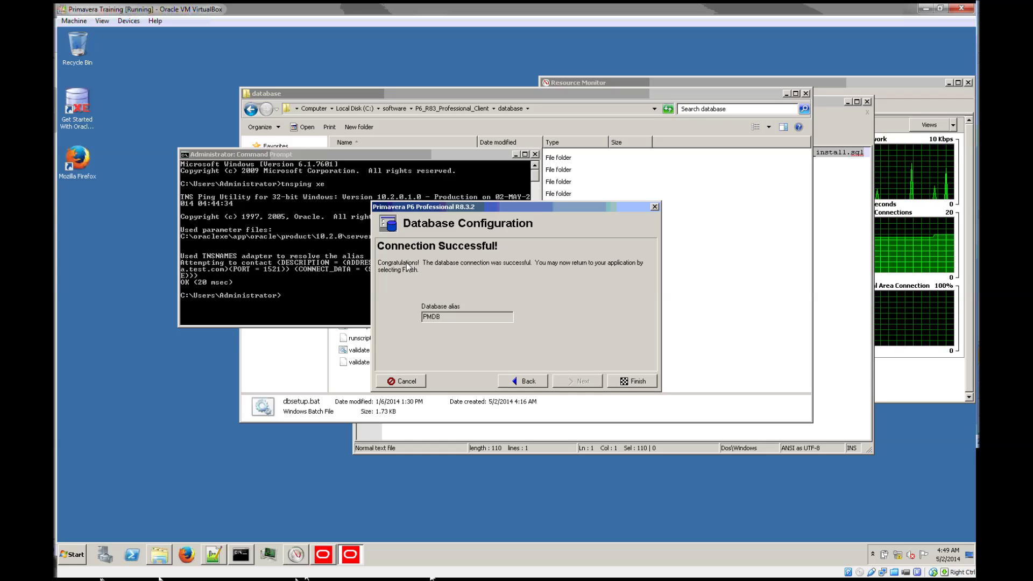
left_click(631, 383)
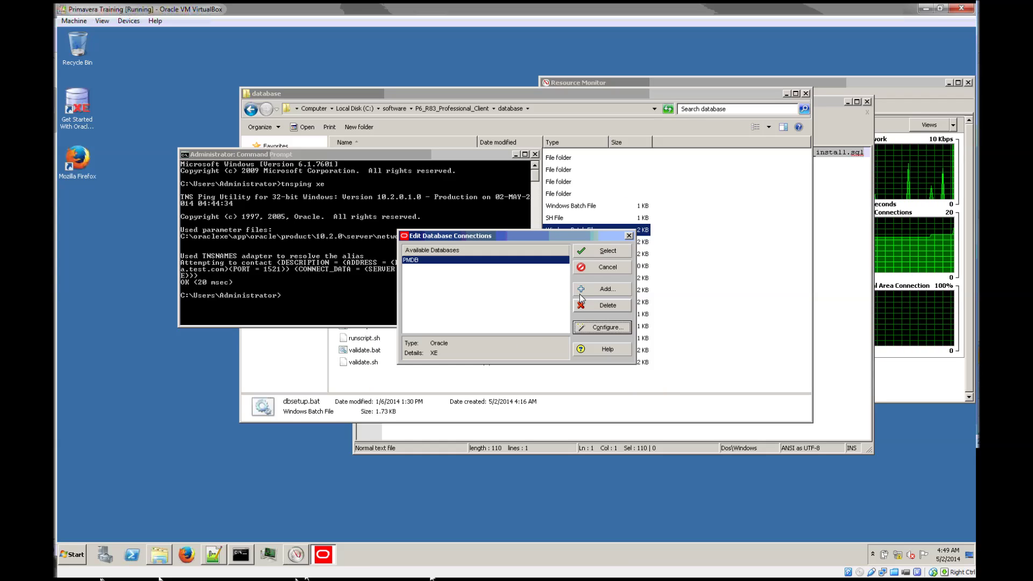
Step: Log in to PMDB, close Command Prompt, Explorer and Notepad++, and dismiss the industry warning
left_click(601, 257)
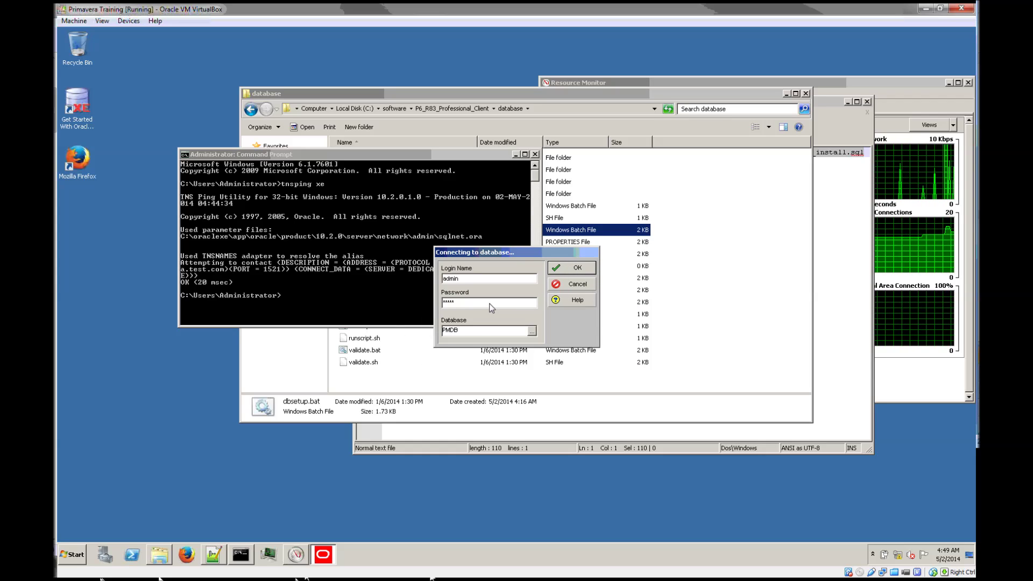
key("Escape")
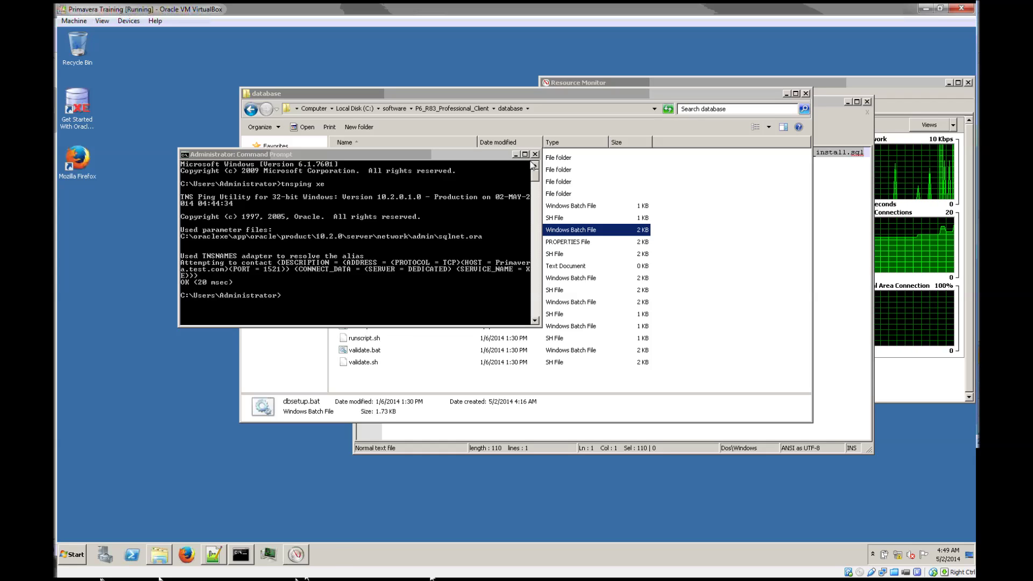
left_click(535, 155)
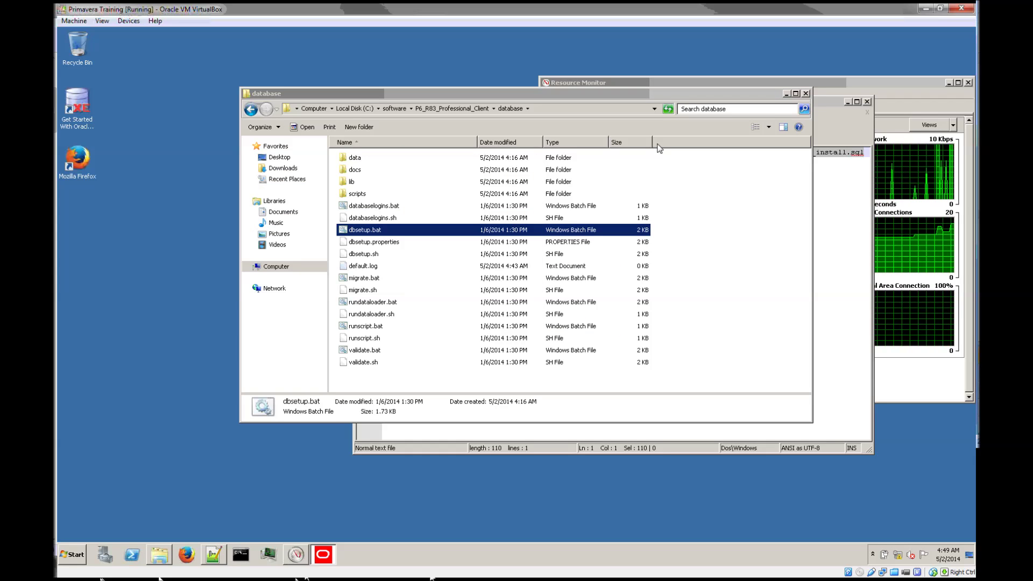
left_click(807, 94)
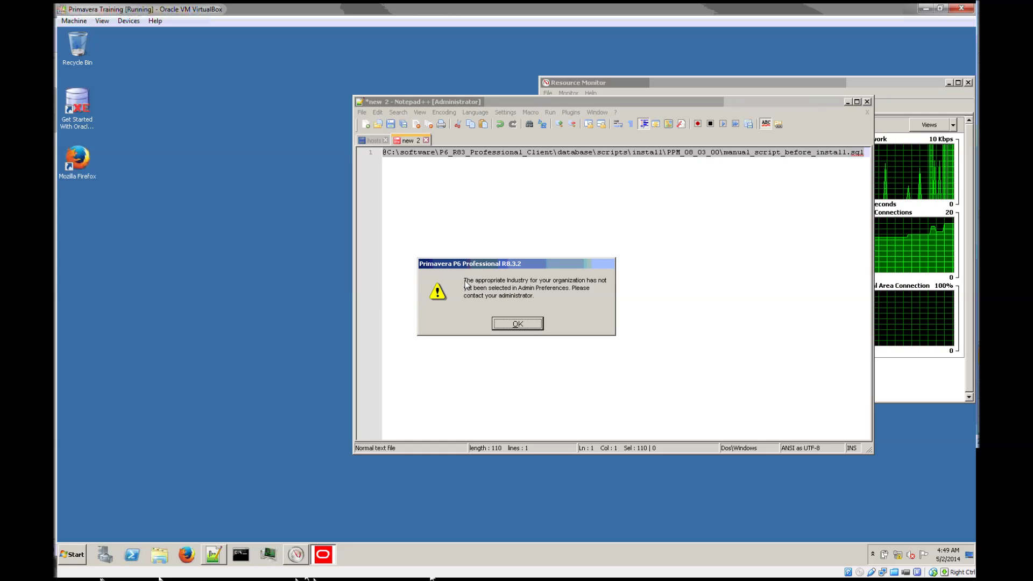
left_click(527, 325)
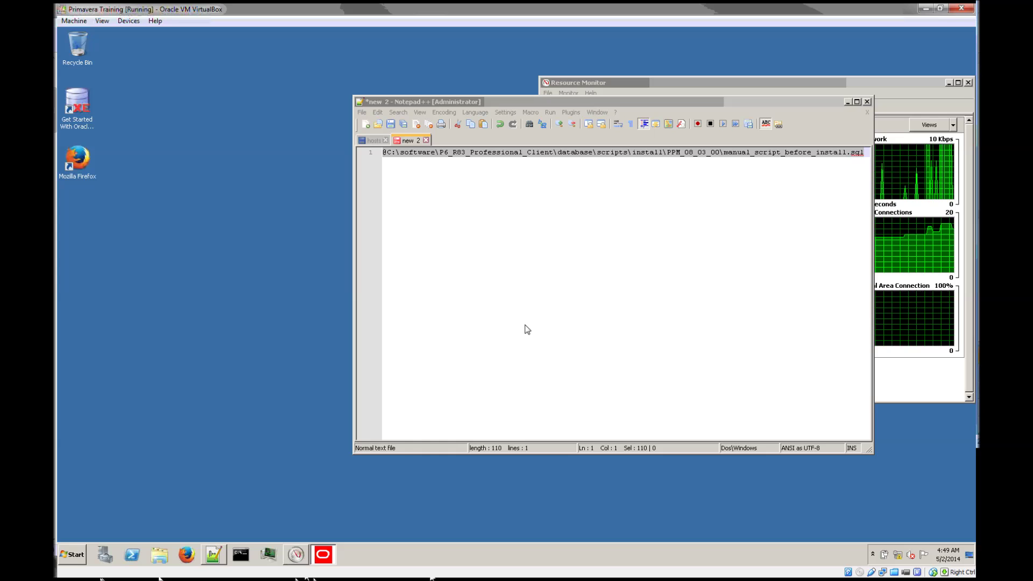
mouse_move(329, 557)
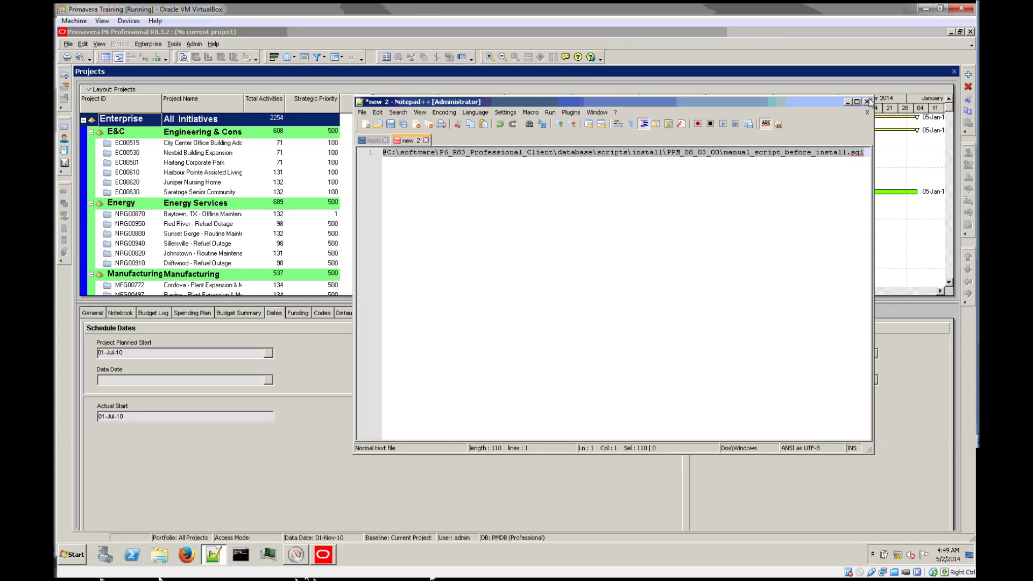
left_click(868, 102)
Step: Discard the Notepad++ note and set the Admin Preferences industry to Engineering and Construction
left_click(518, 323)
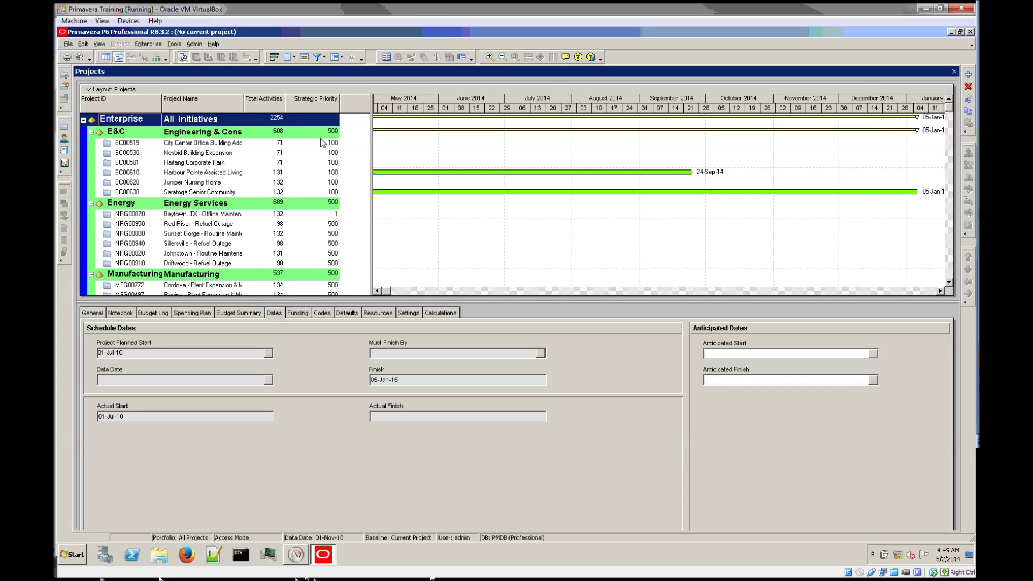
left_click(194, 44)
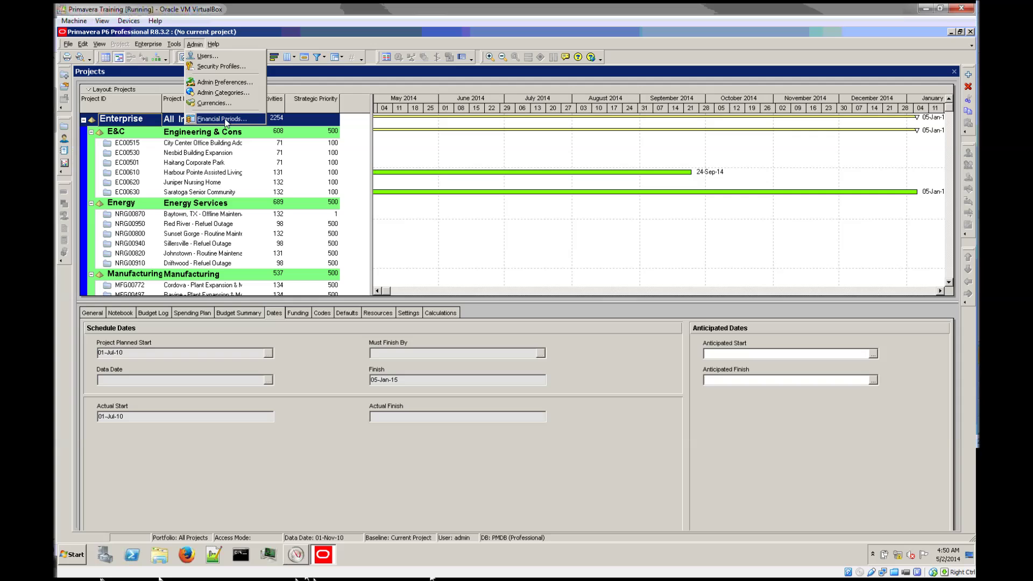
left_click(230, 83)
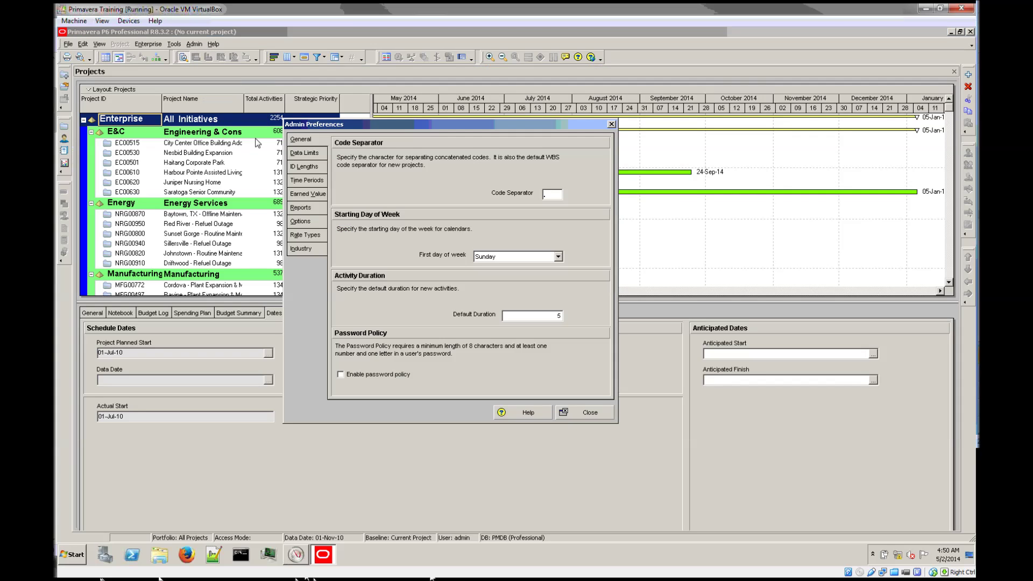
left_click(307, 249)
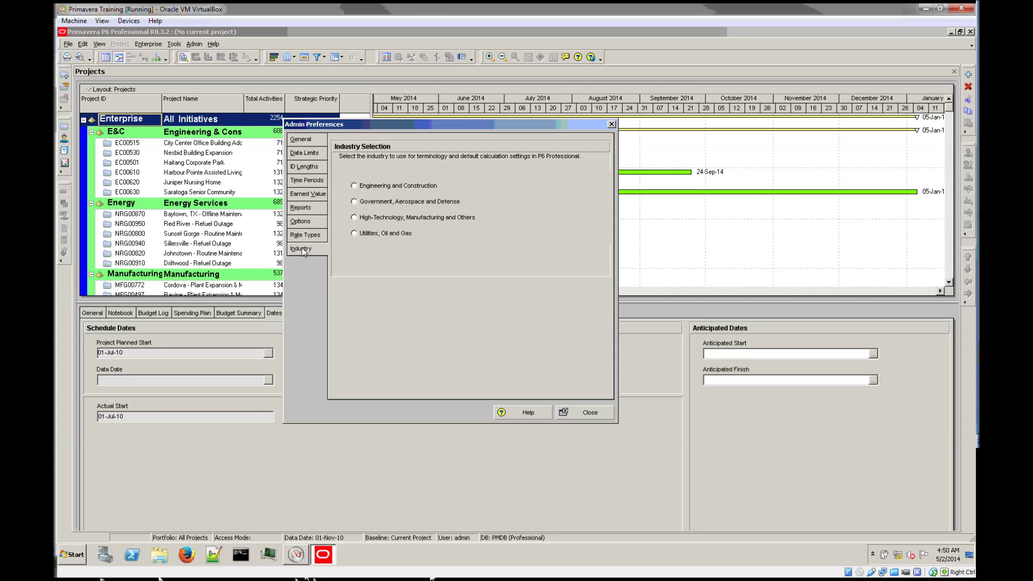
left_click(356, 189)
left_click(591, 415)
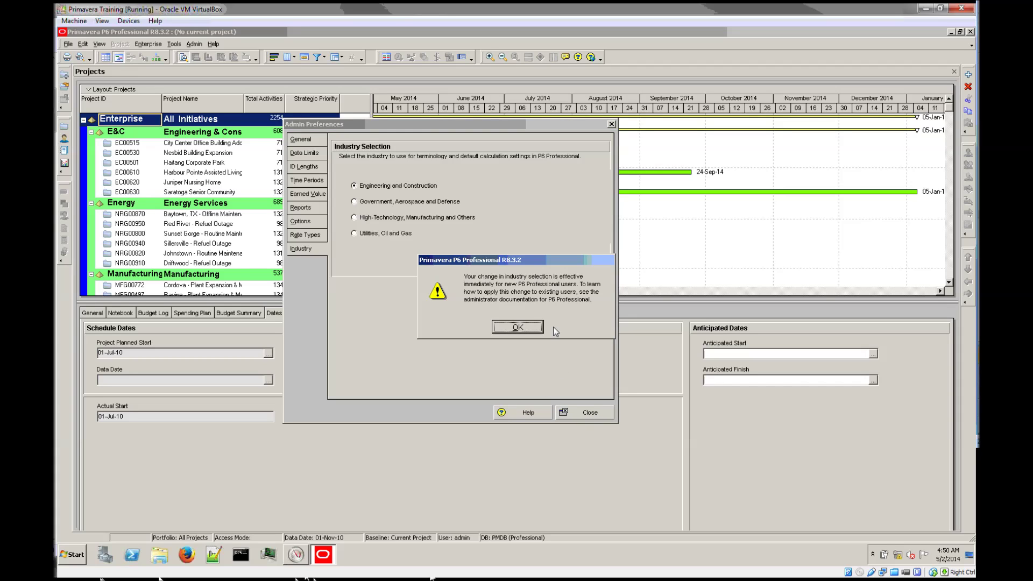
left_click(518, 327)
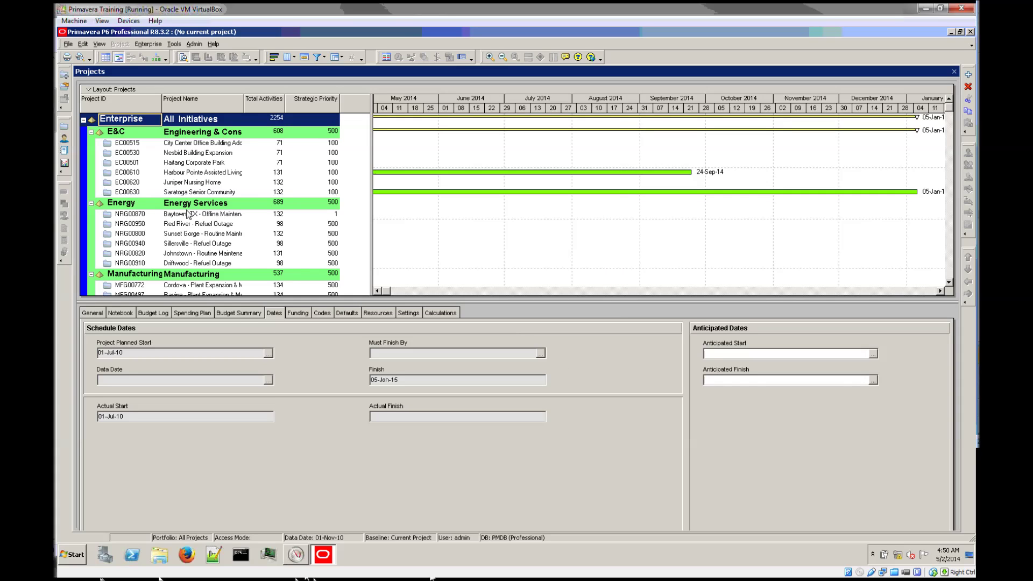
Step: Select project EC00610 Harbour Pointe Assisted Living to review its schedule dates
left_click(200, 176)
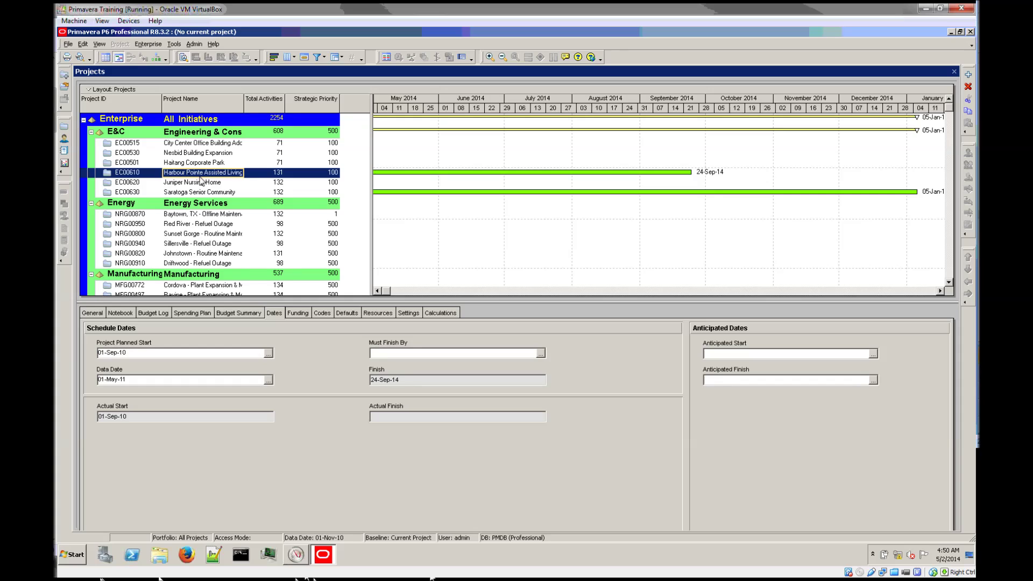
scroll(201, 214, "down", 1)
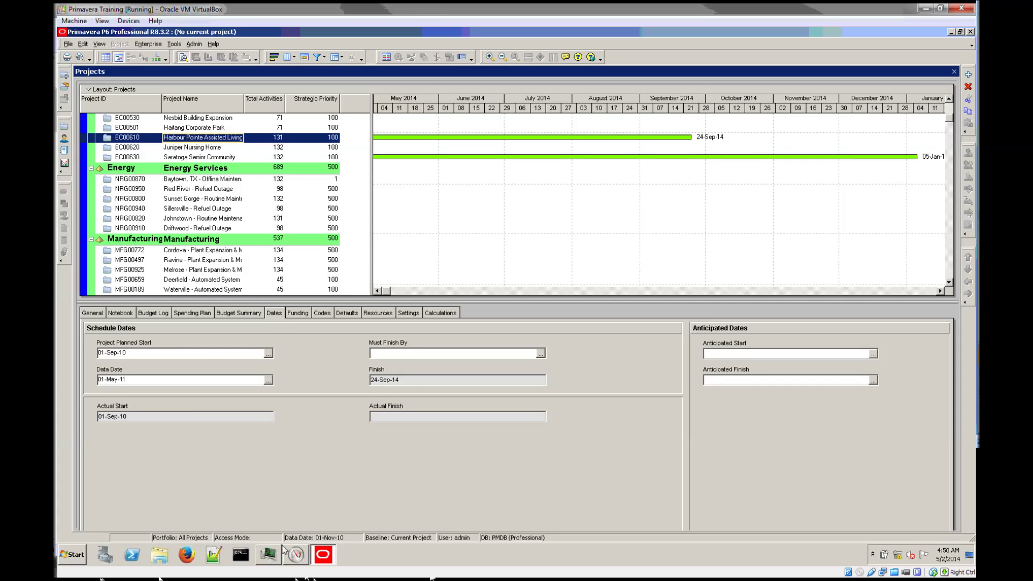
mouse_move(329, 561)
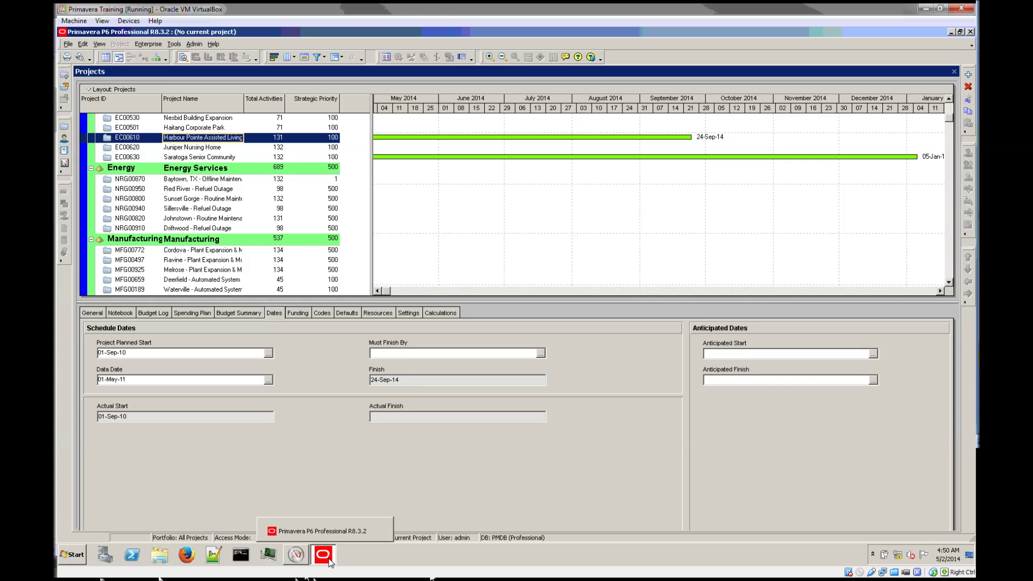